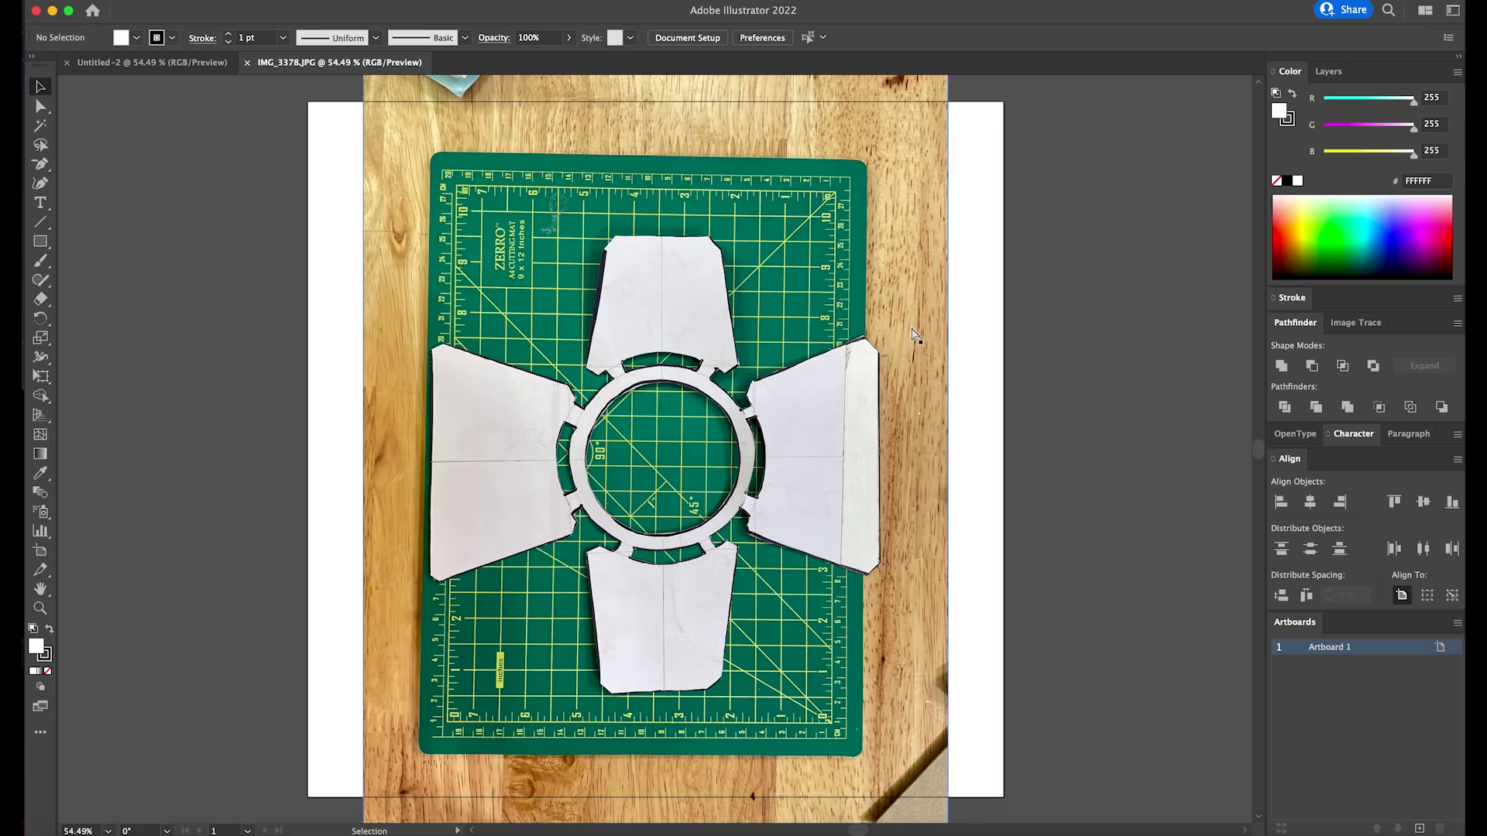
Draw a rectangle about 0.86 × 0.88 in over a one-inch grid cell near the cutting mat's upper corner
key(super+equal)
key(super+equal)
key(super+equal)
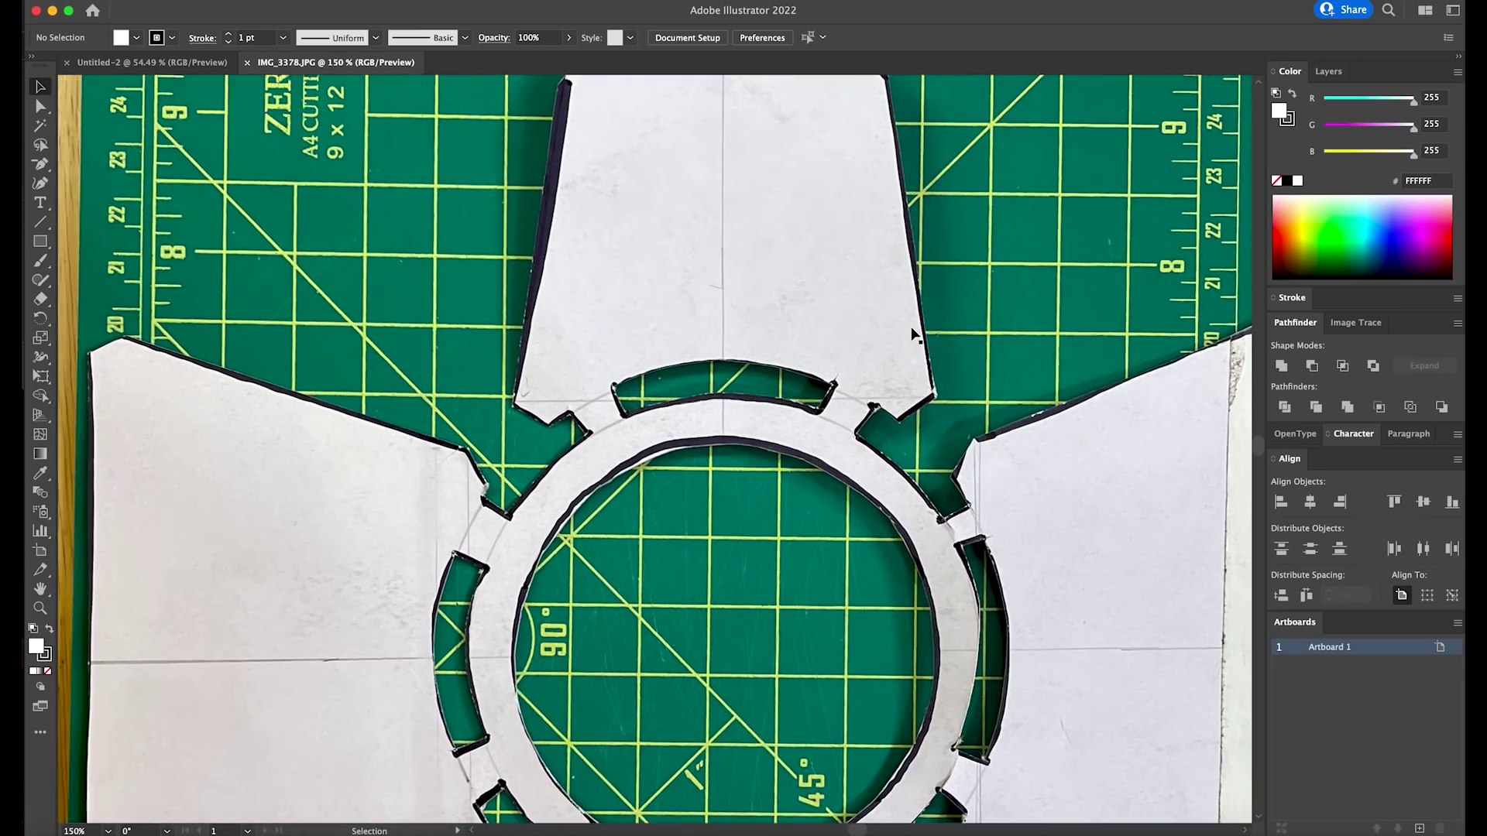
scroll(914, 334, up, 5)
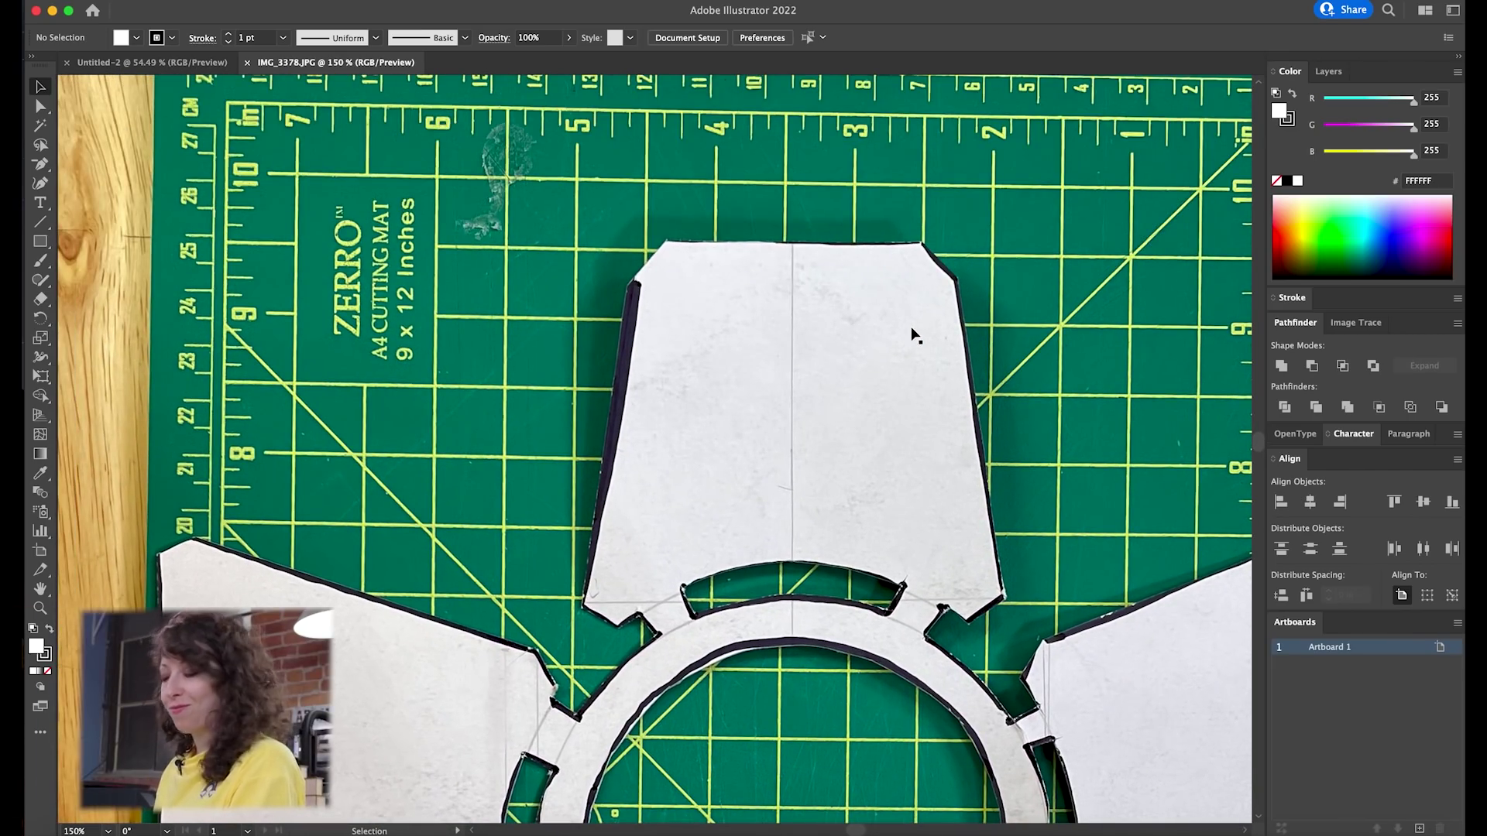
click(40, 241)
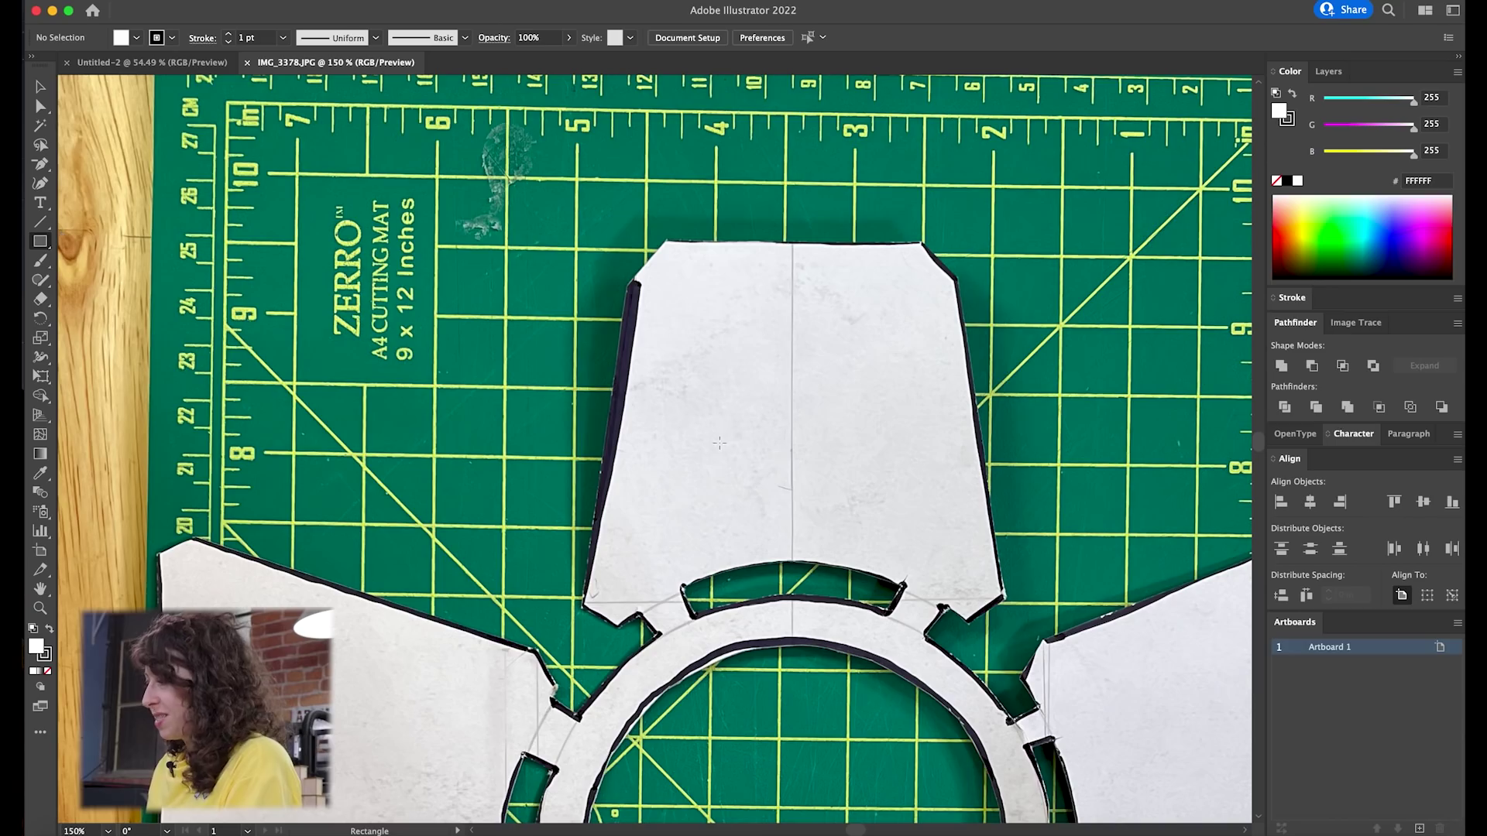
scroll(717, 383, up, 3)
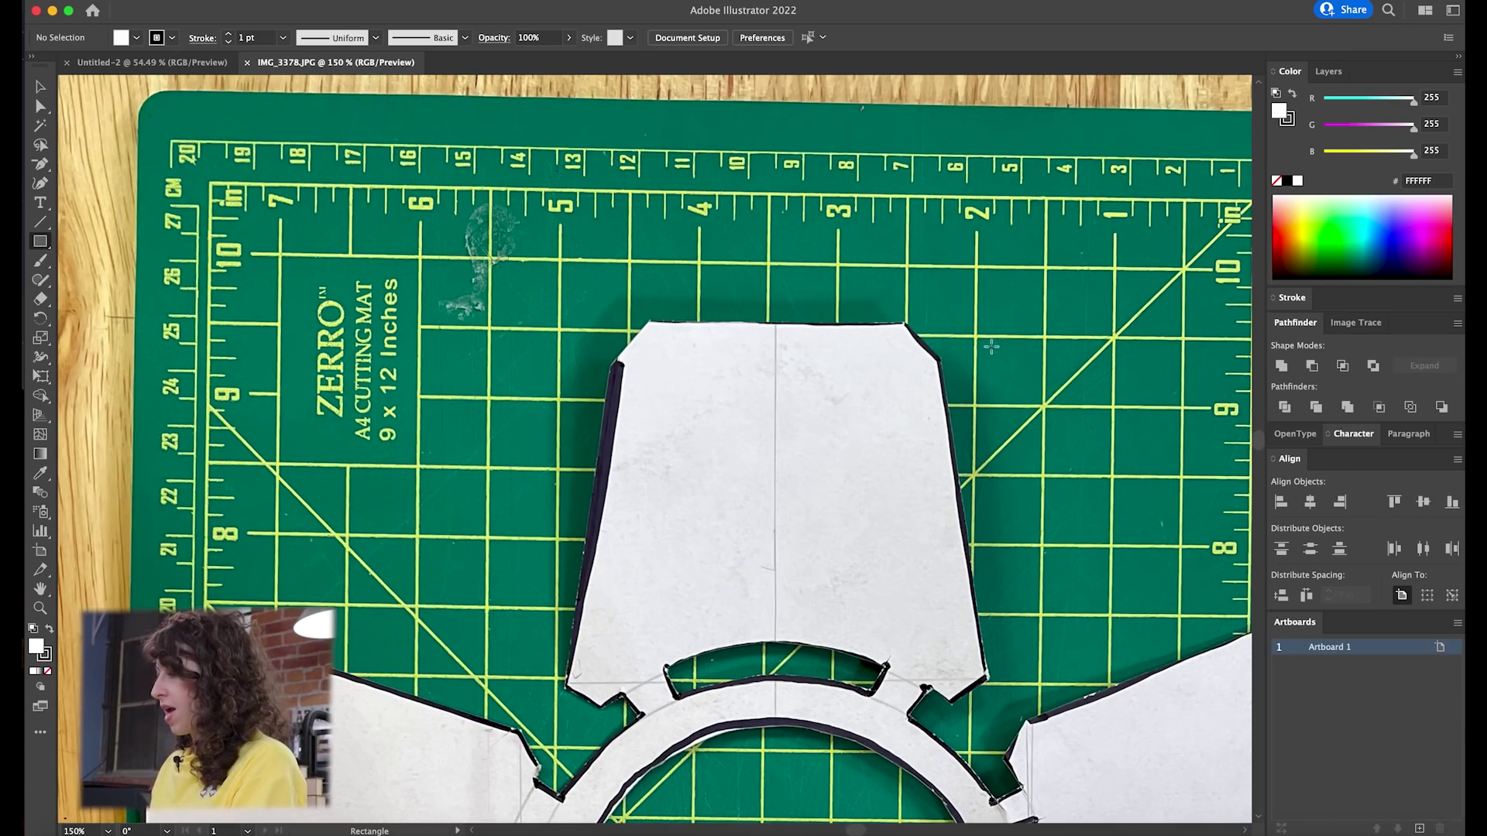
scroll(992, 346, right, 4)
scroll(992, 347, down, 1)
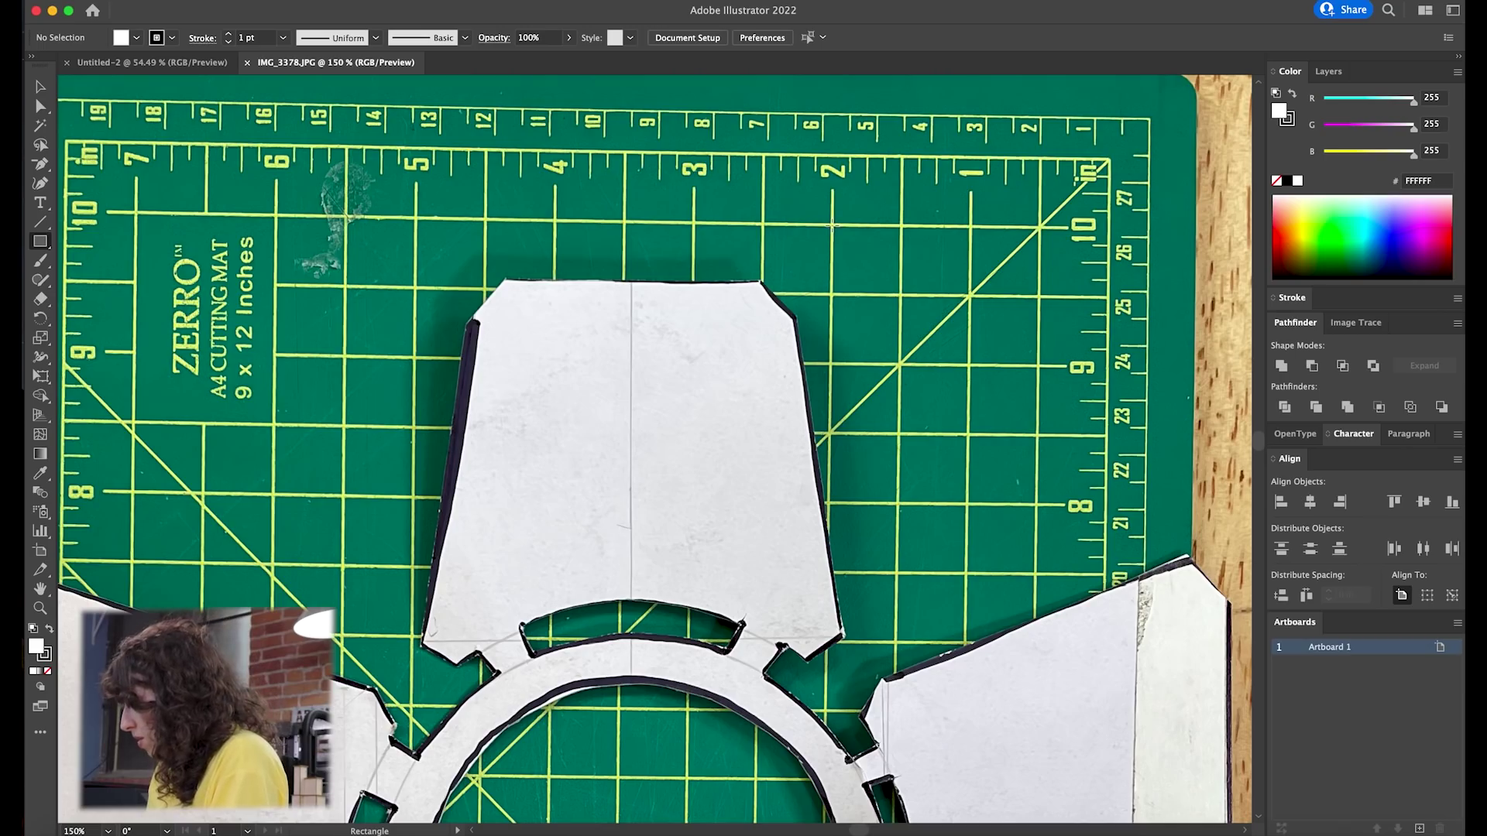
drag(833, 225, 969, 365)
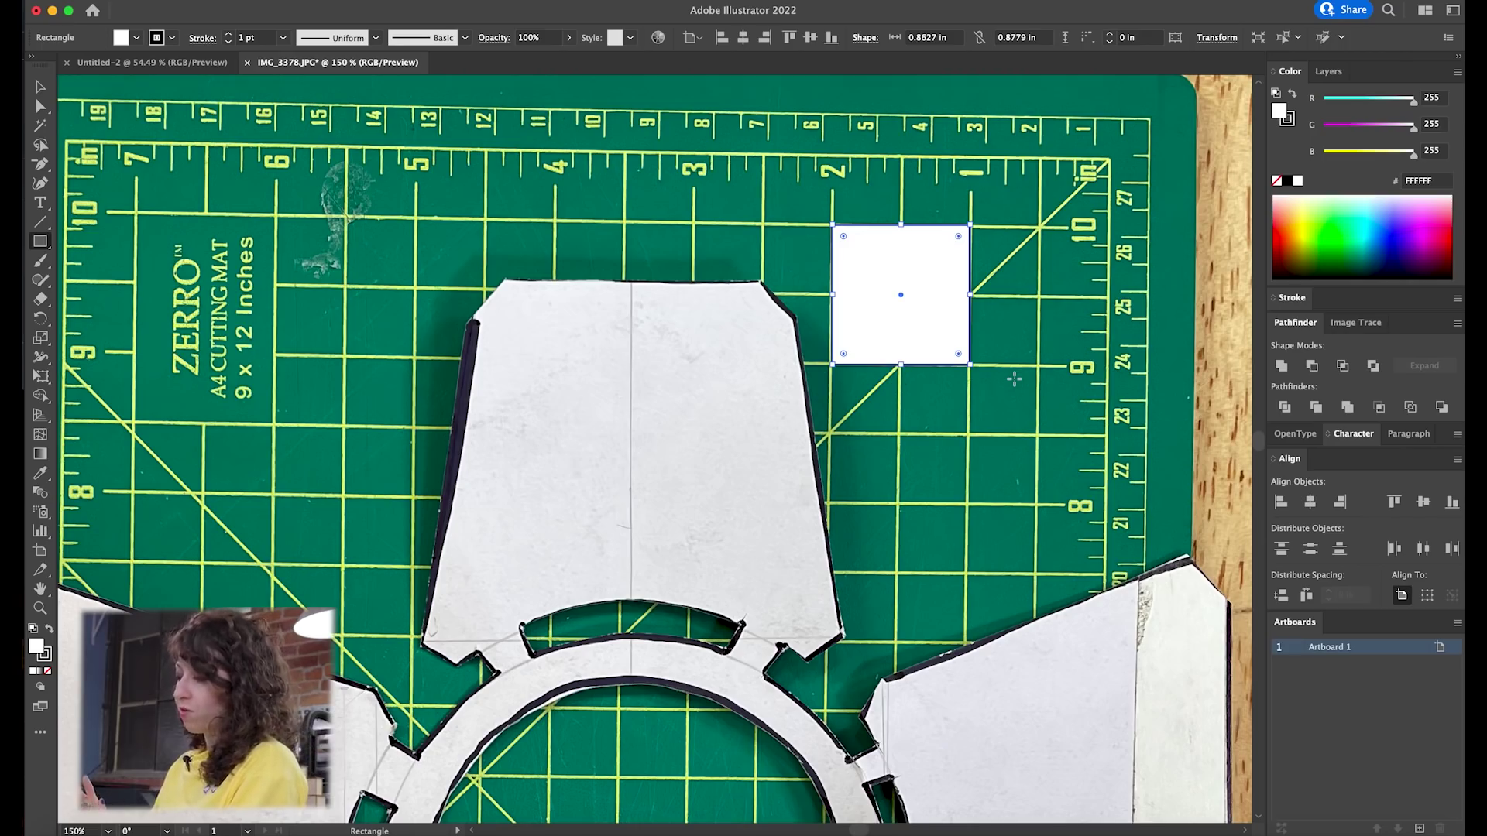
key(v)
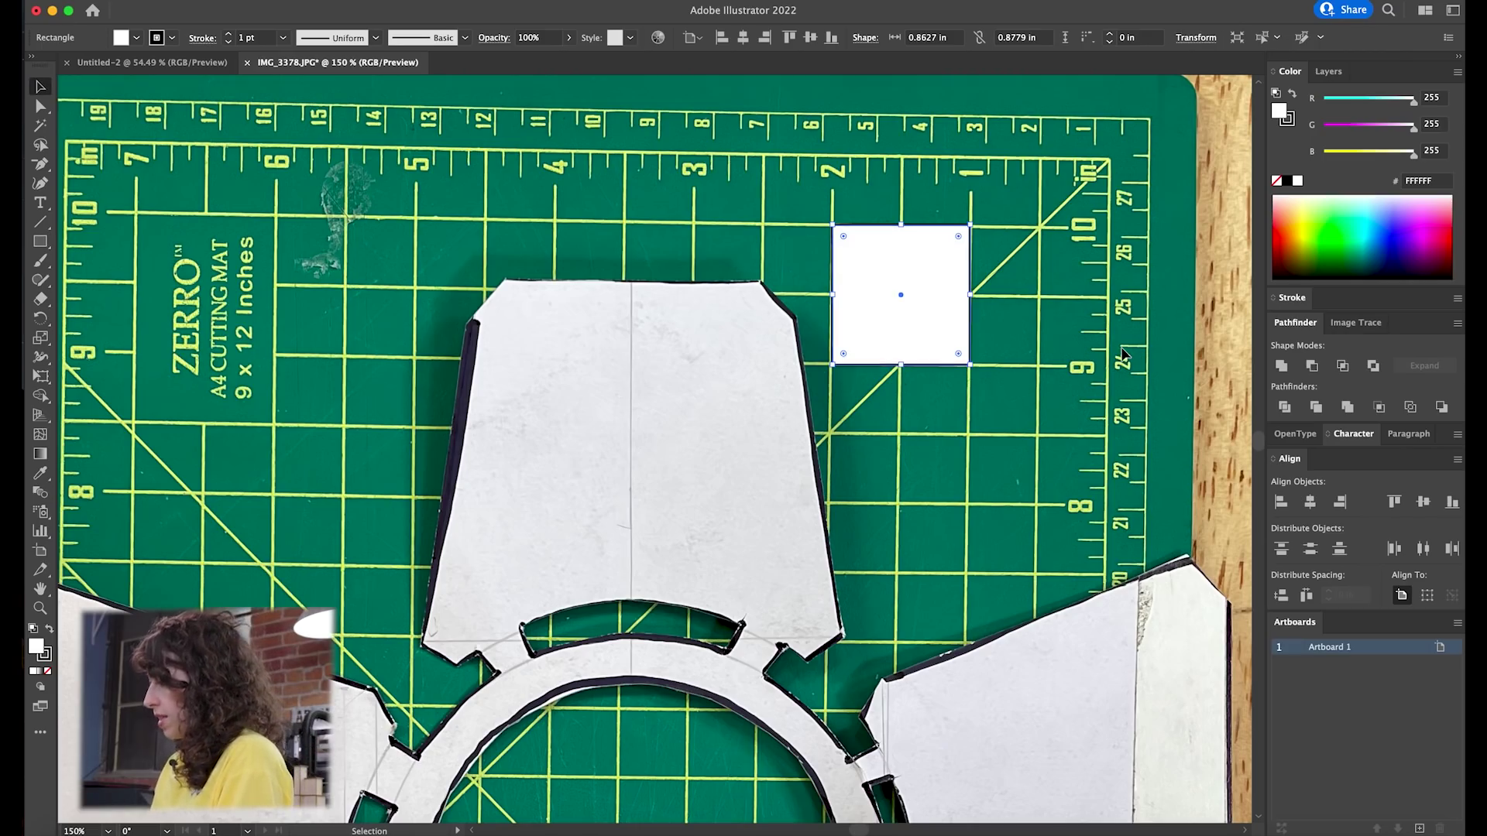
Enlarge the cutting mat photo slightly to about 10.15 × 13.50 in, and deselect it
click(1123, 358)
key(super+0)
key(super+1)
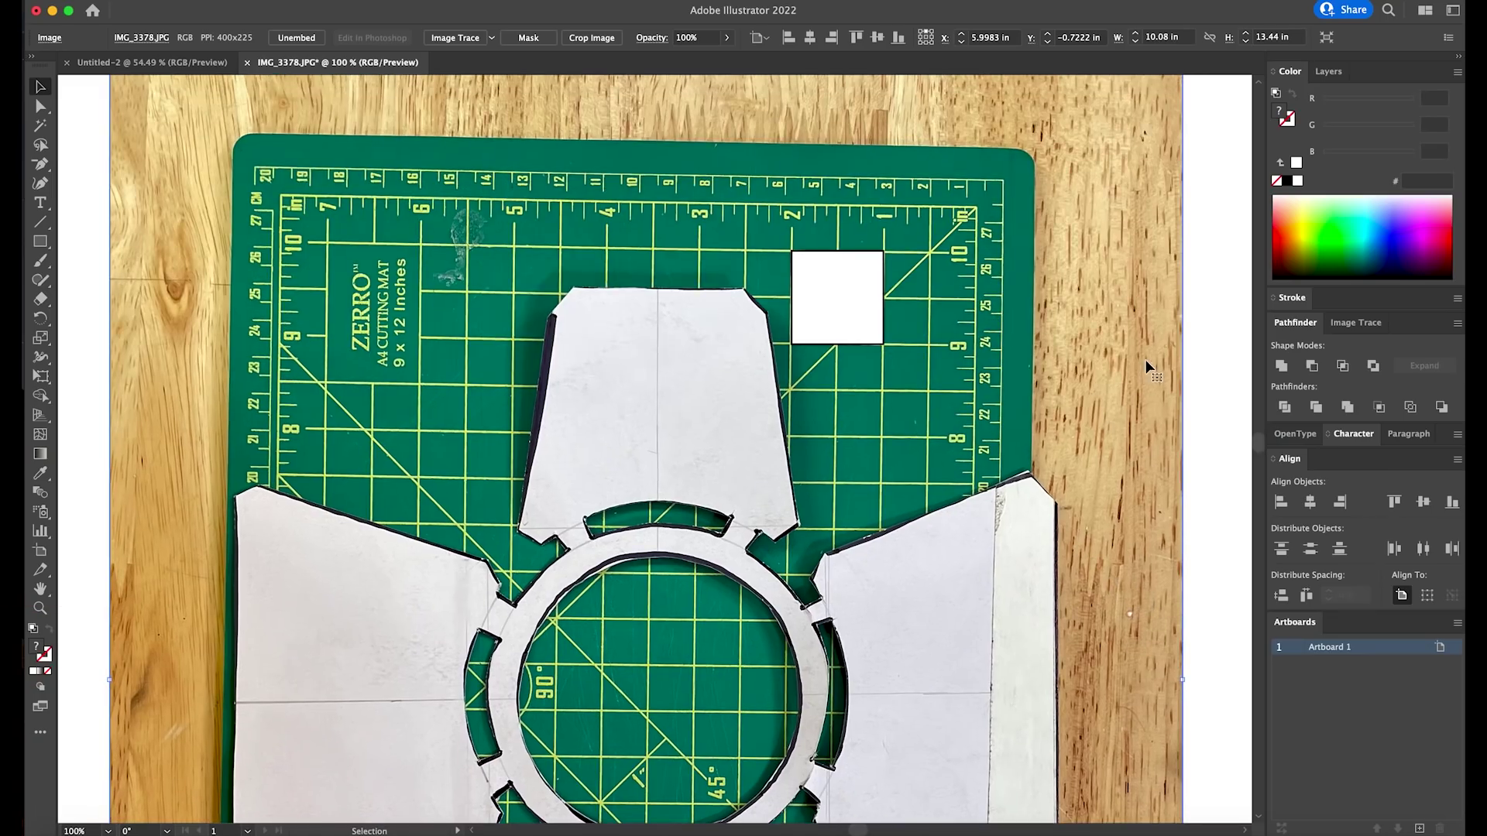
scroll(1100, 267, up, 4)
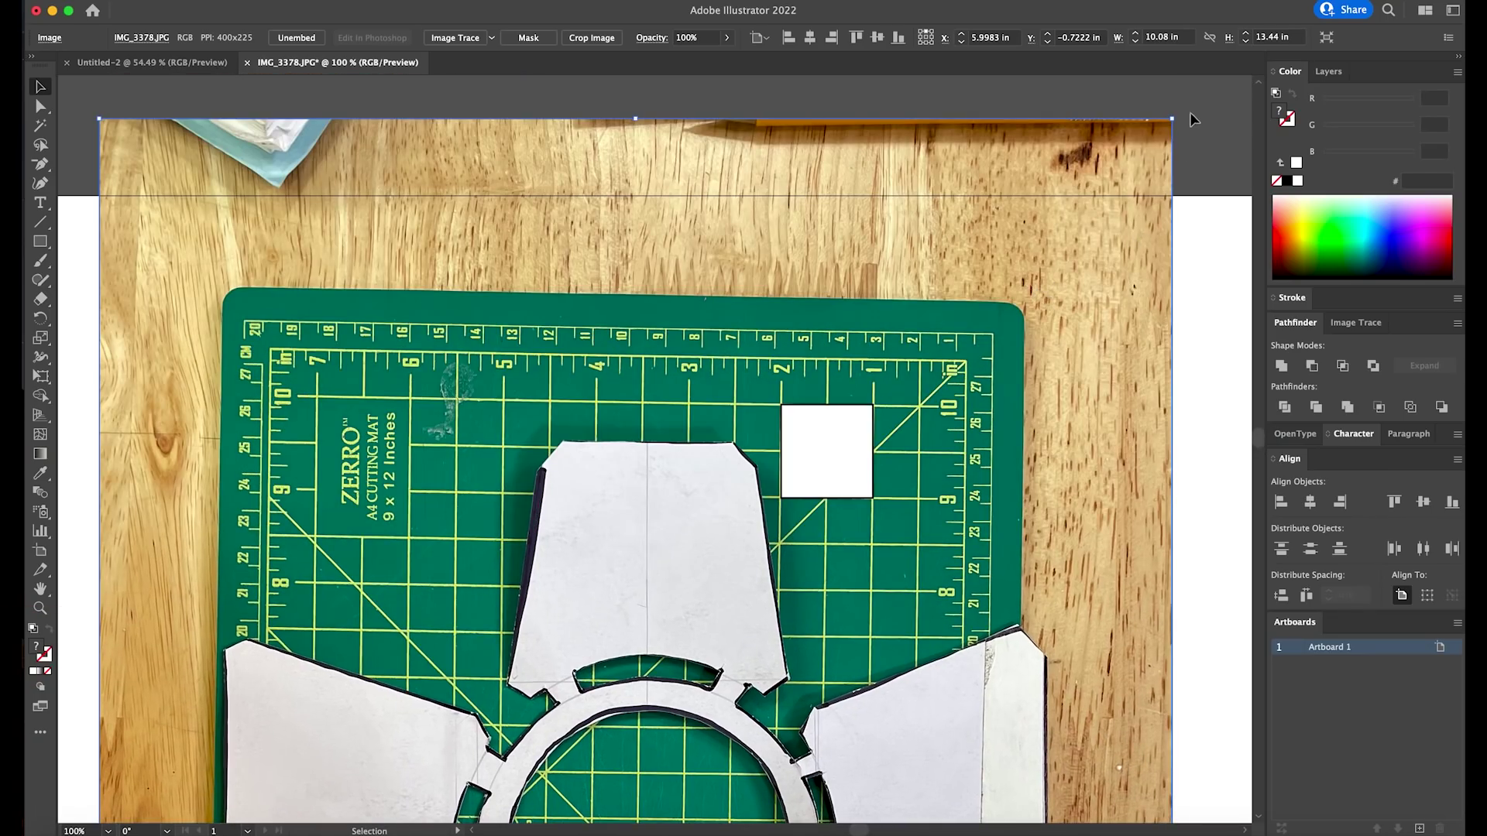
drag(1181, 113, 1180, 107)
click(1215, 325)
Adjust the white rectangle's edges to the one-inch grid lines, making it about 0.87 in wide and high
key(super+equal)
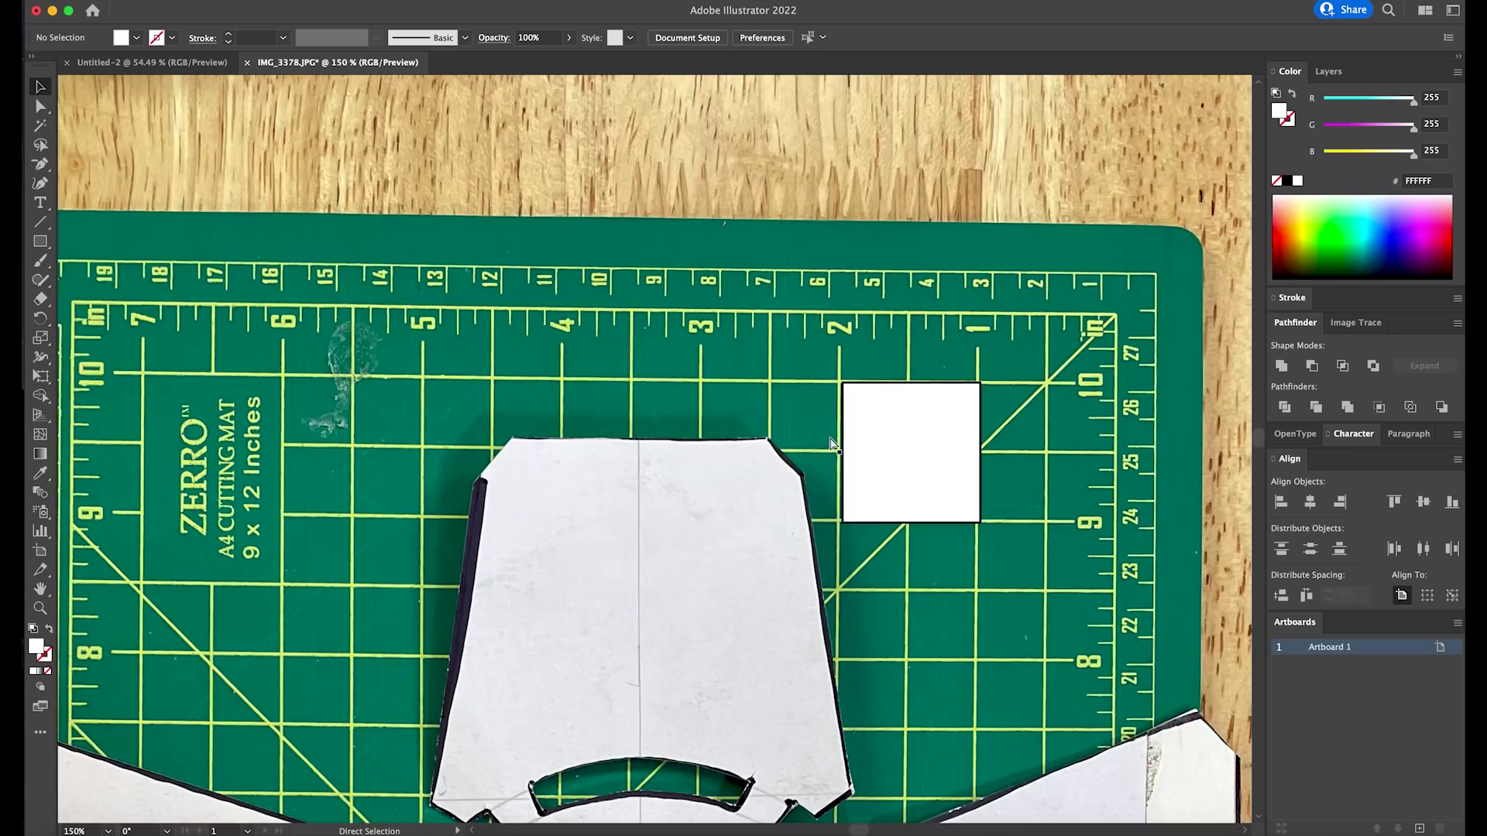
key(super+equal)
key(super+equal)
scroll(829, 442, right, 5)
drag(904, 422, 896, 419)
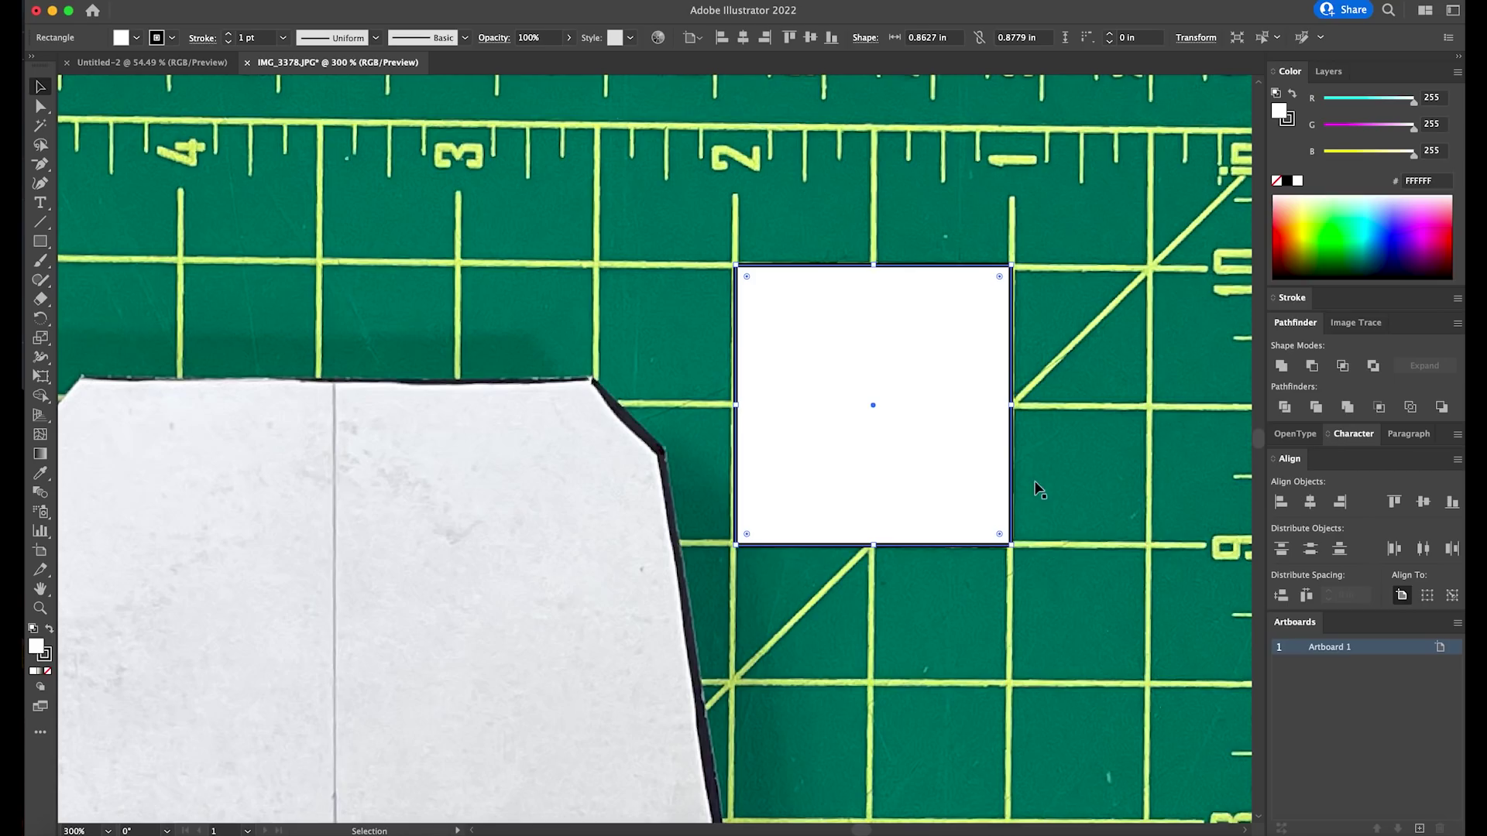
drag(873, 545, 874, 542)
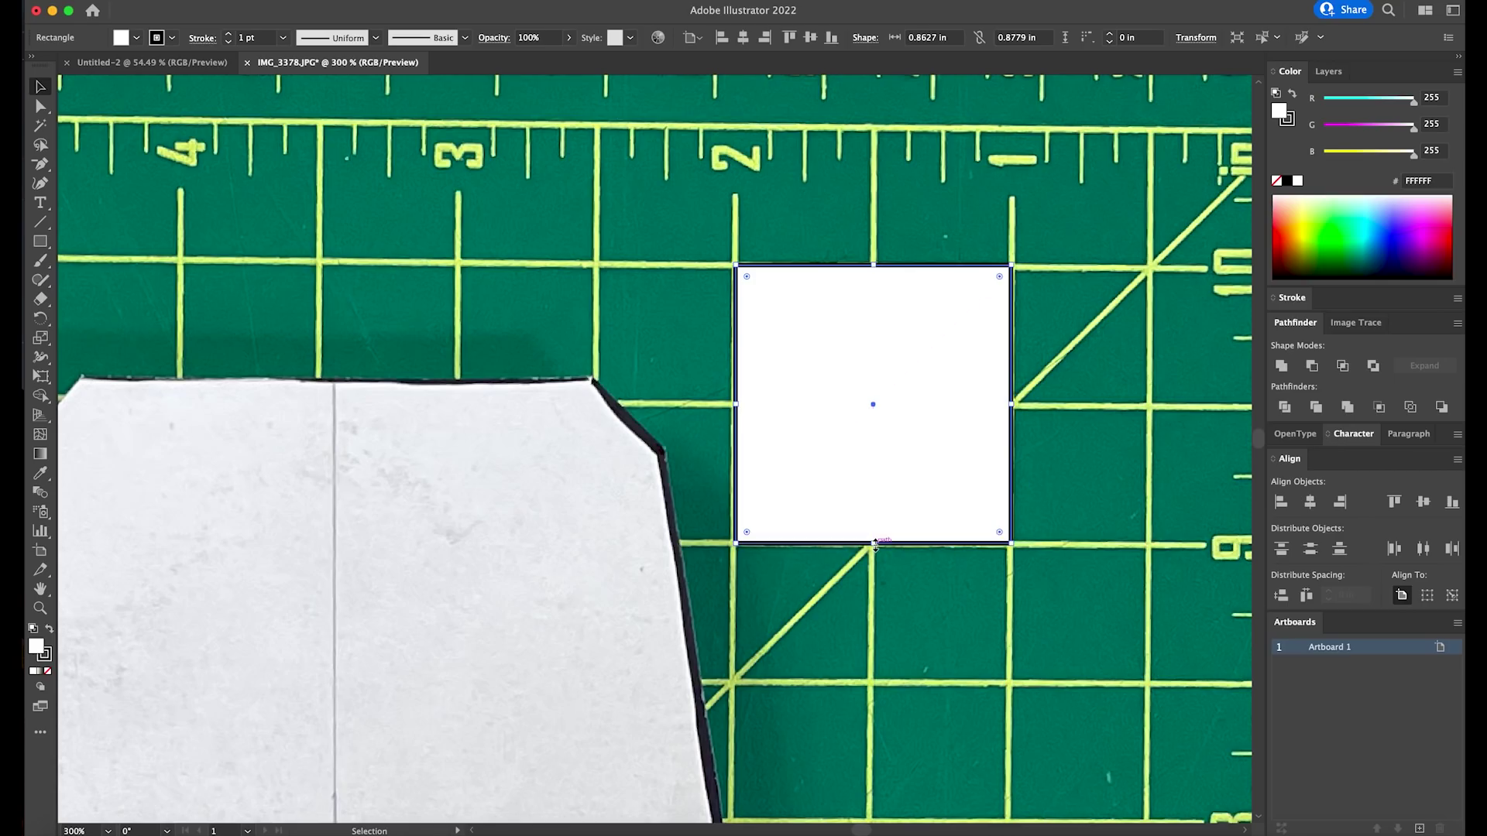
drag(736, 404, 734, 406)
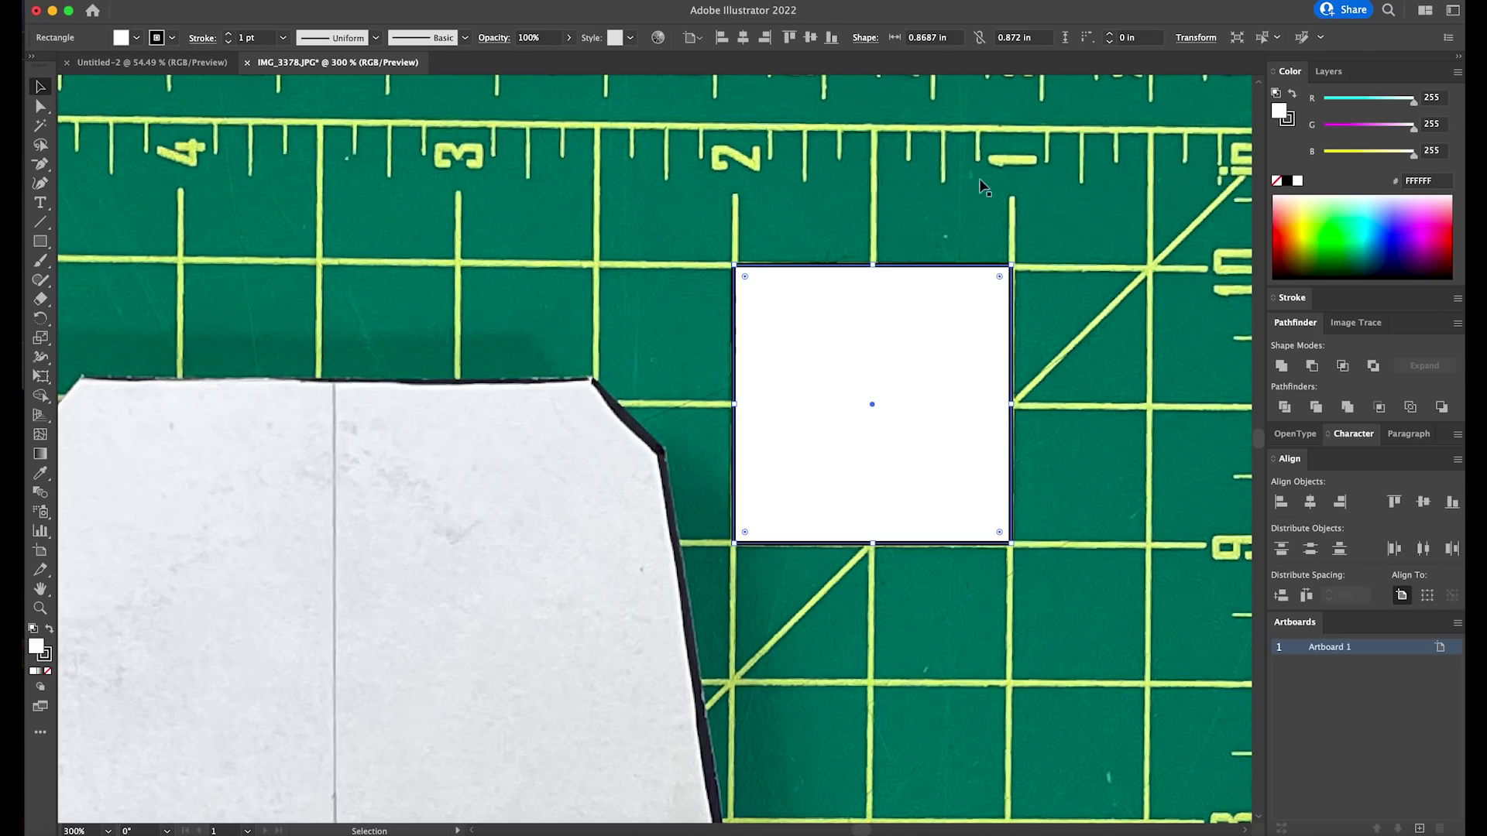
click(930, 37)
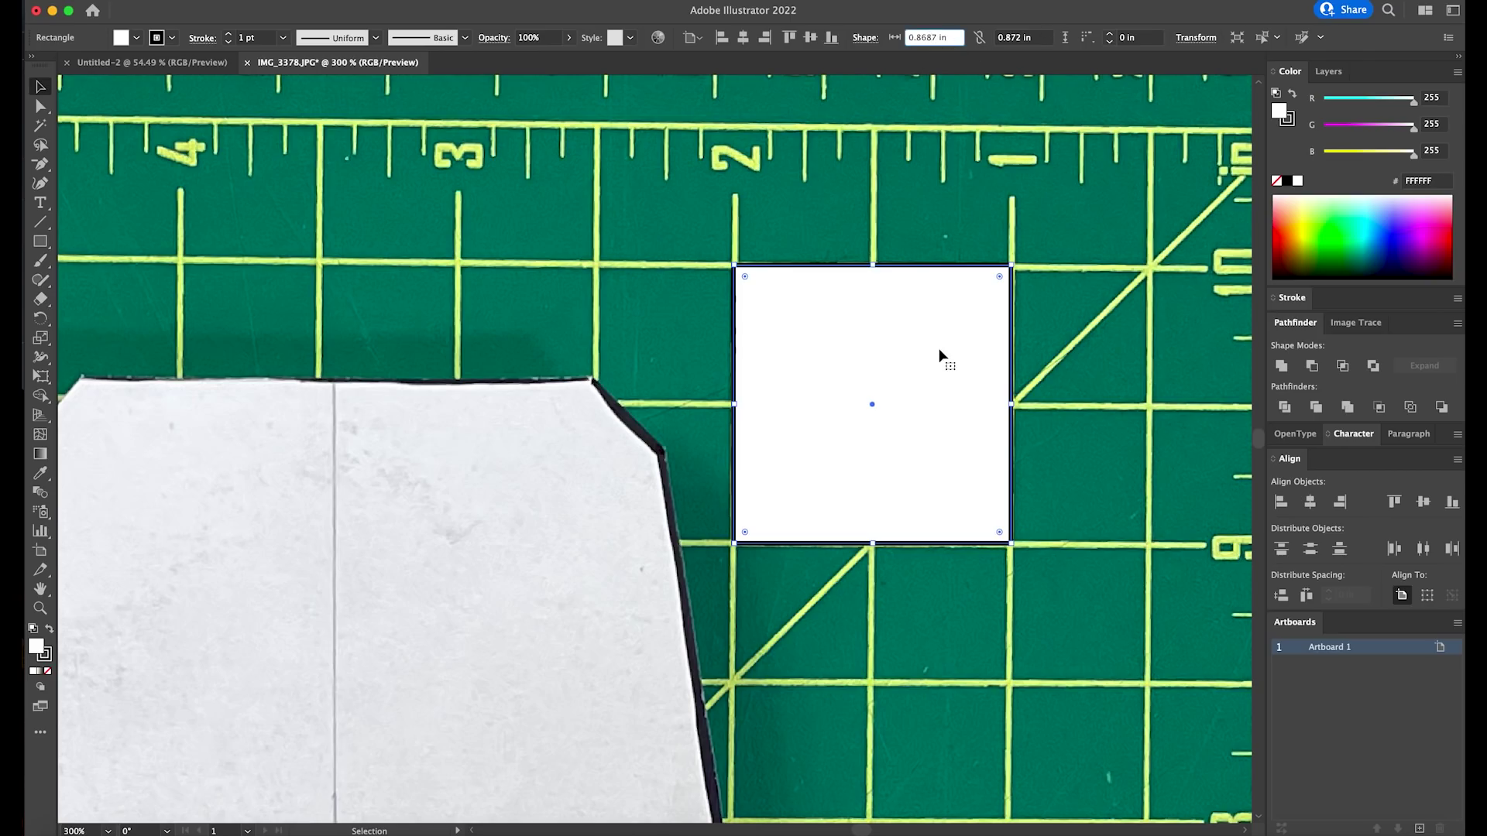
Replace the rectangle with a new square about 0.87 in per side, aligned to the same one-inch grid cell
key(Delete)
click(41, 242)
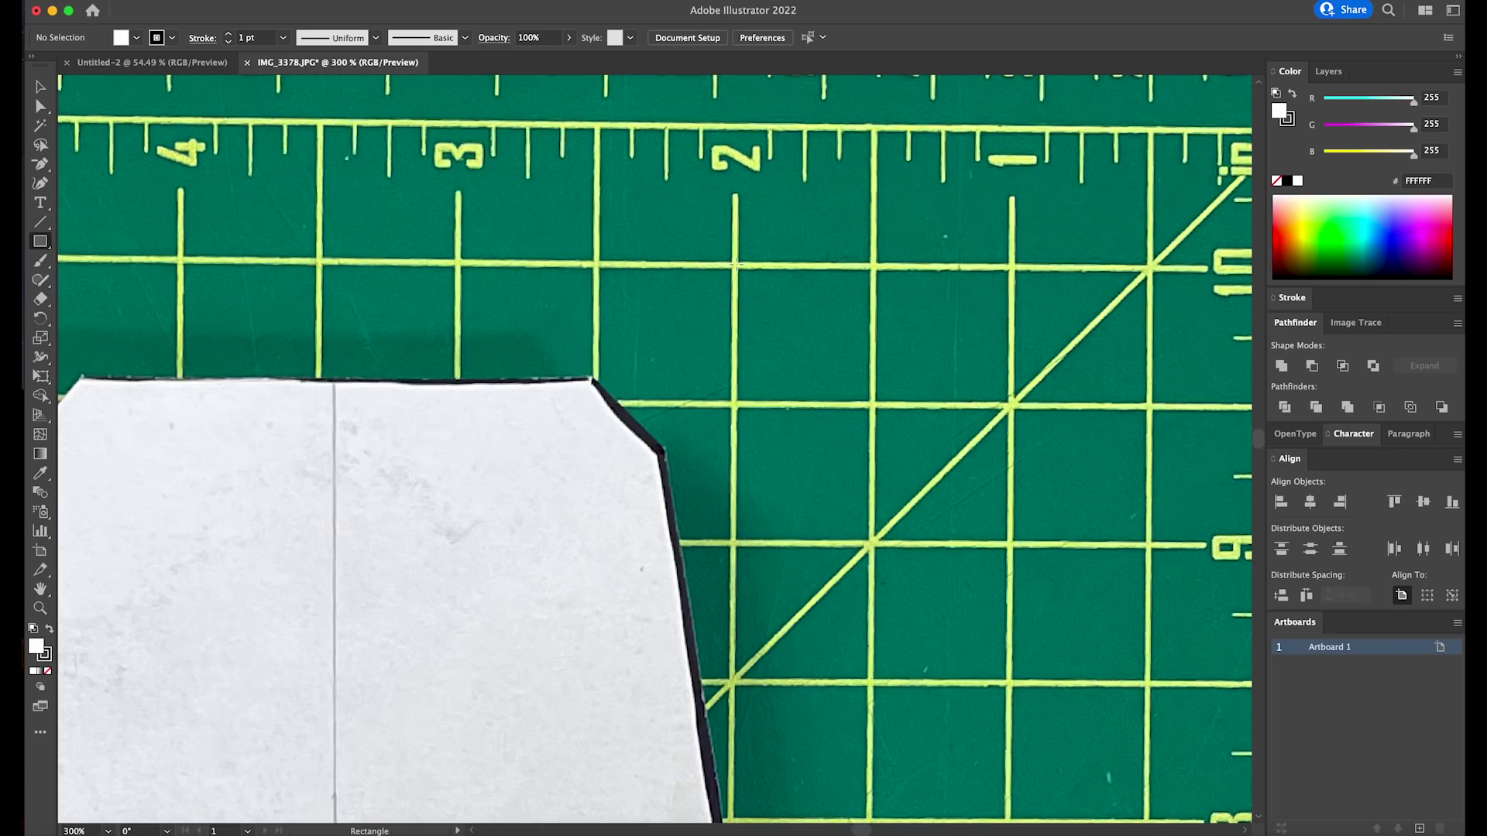
drag(735, 264, 1012, 542)
key(v)
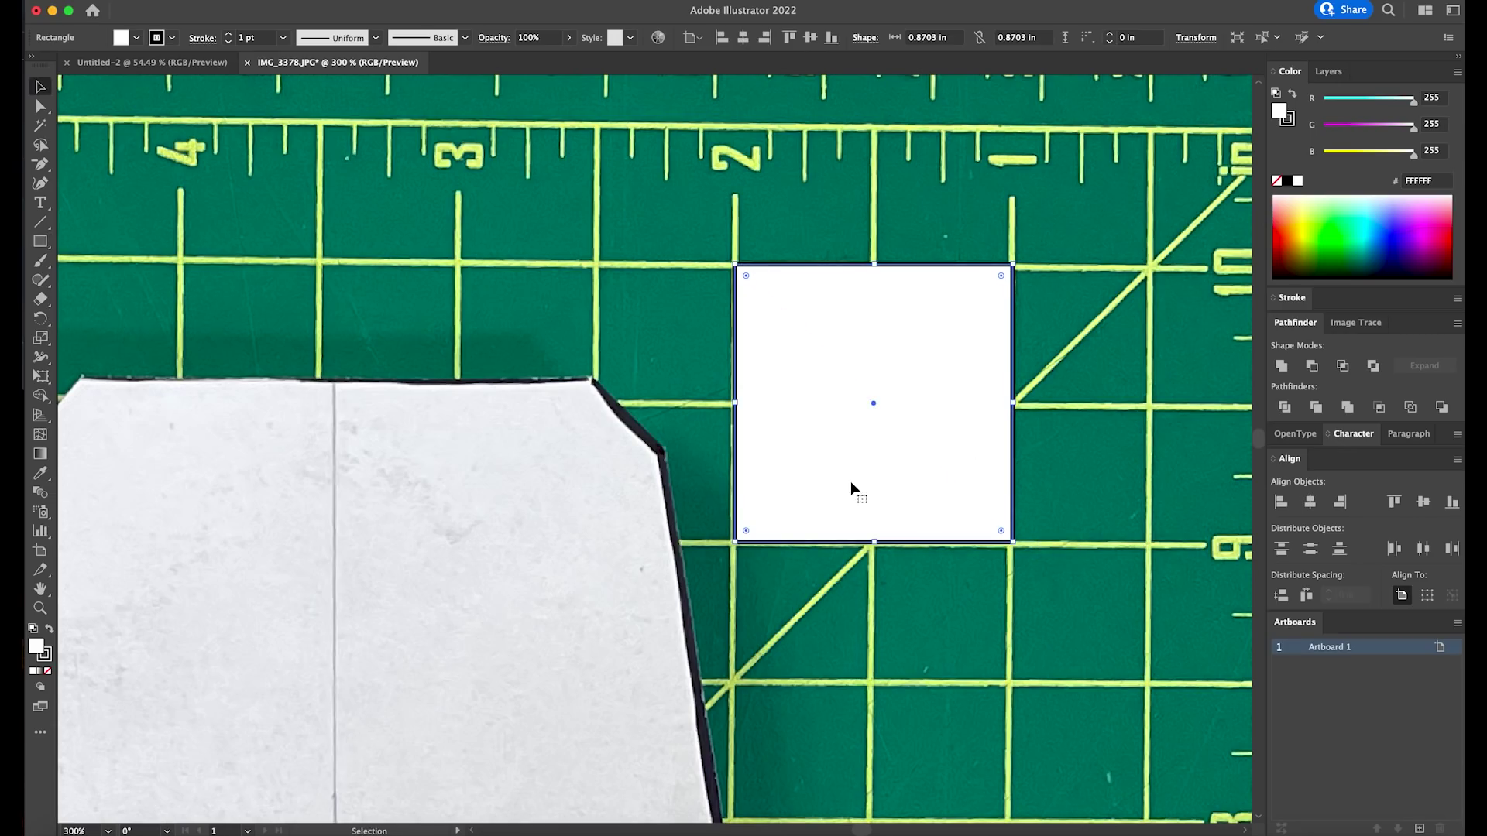
drag(850, 481, 851, 482)
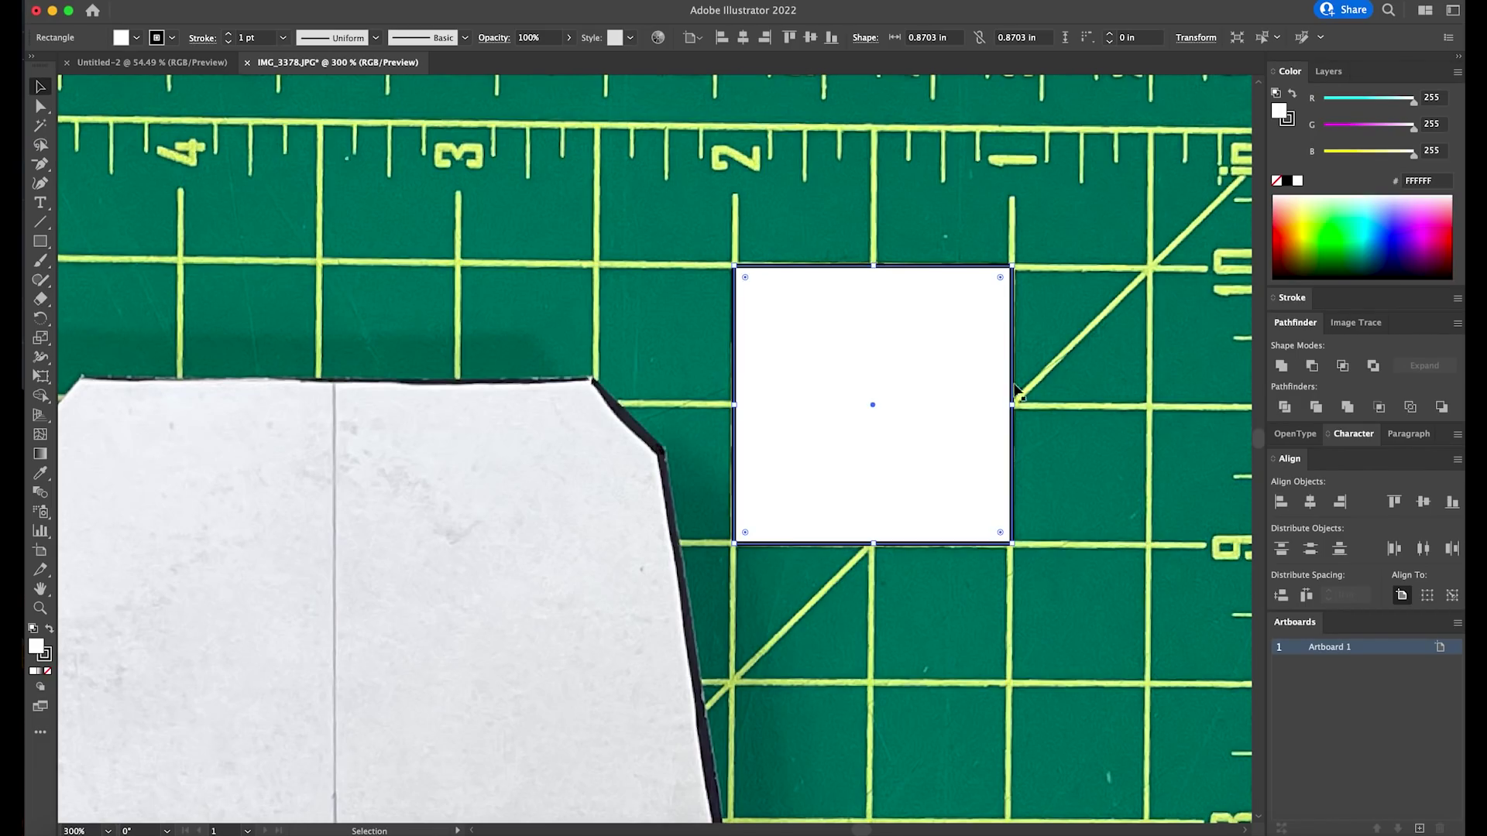
Remove the square's stroke and give it the magenta fill DD0BF4
click(137, 39)
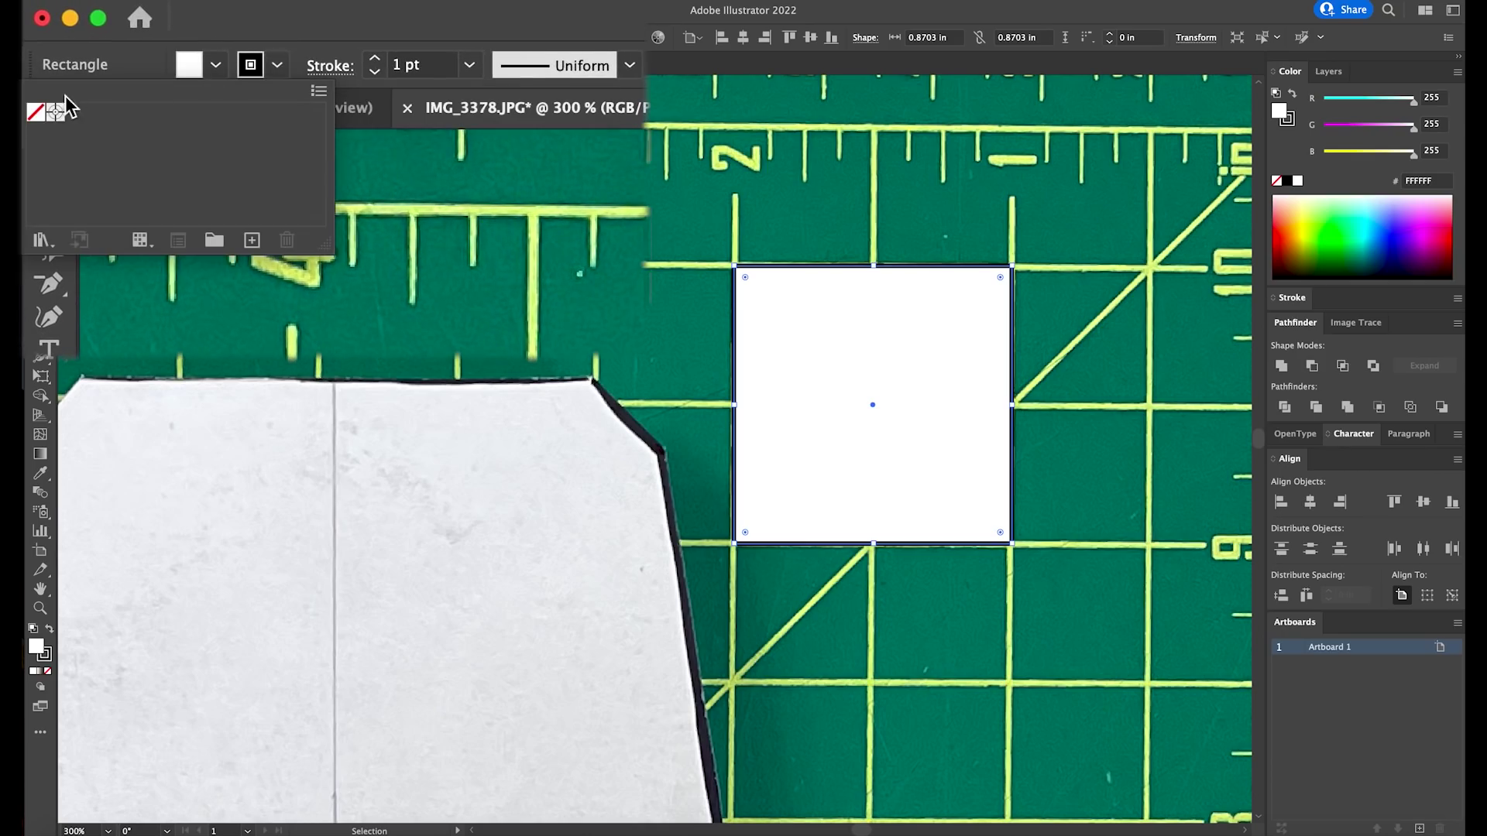
click(35, 113)
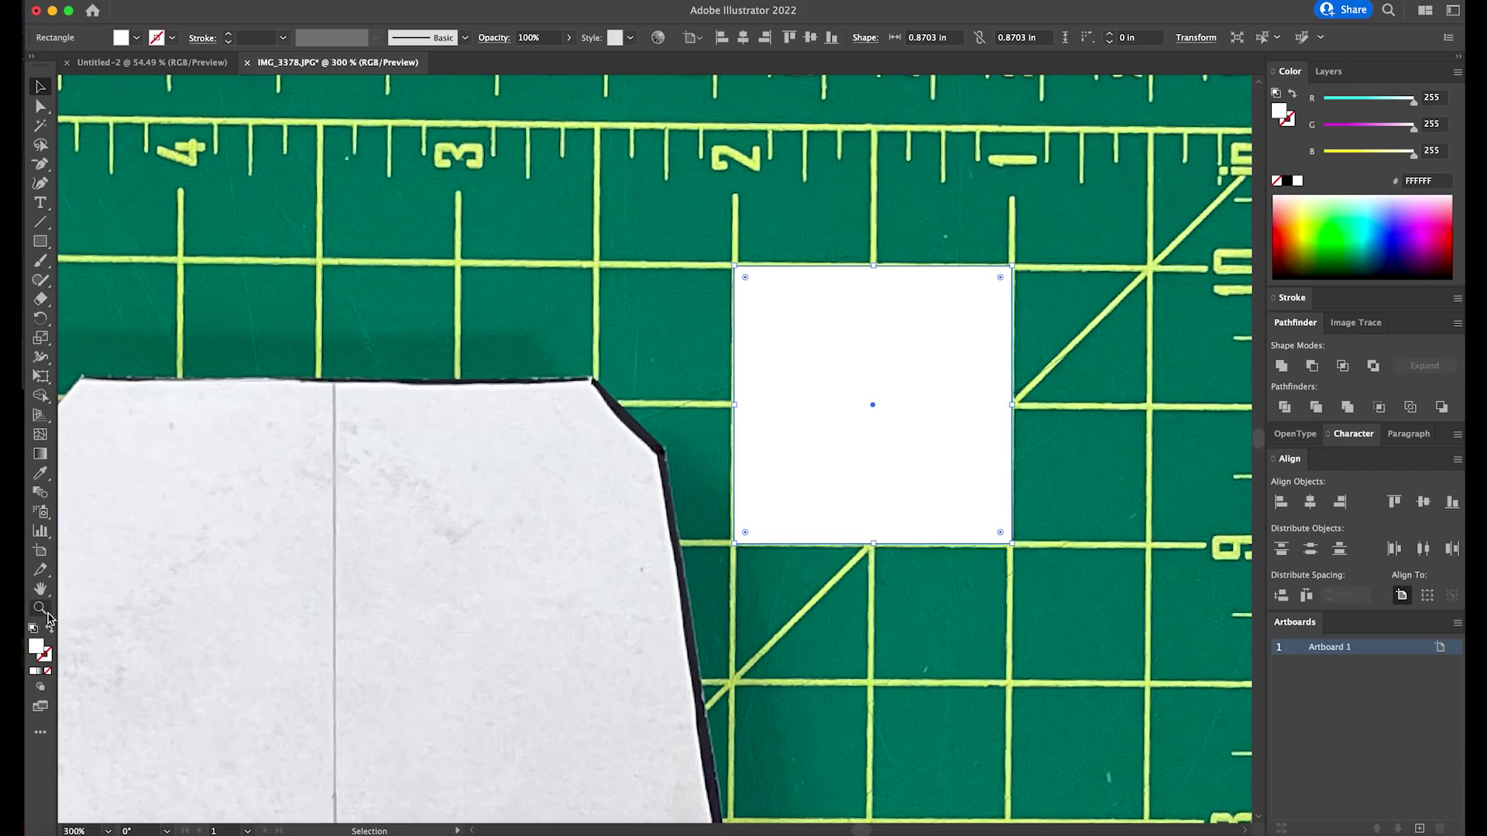
double_click(38, 649)
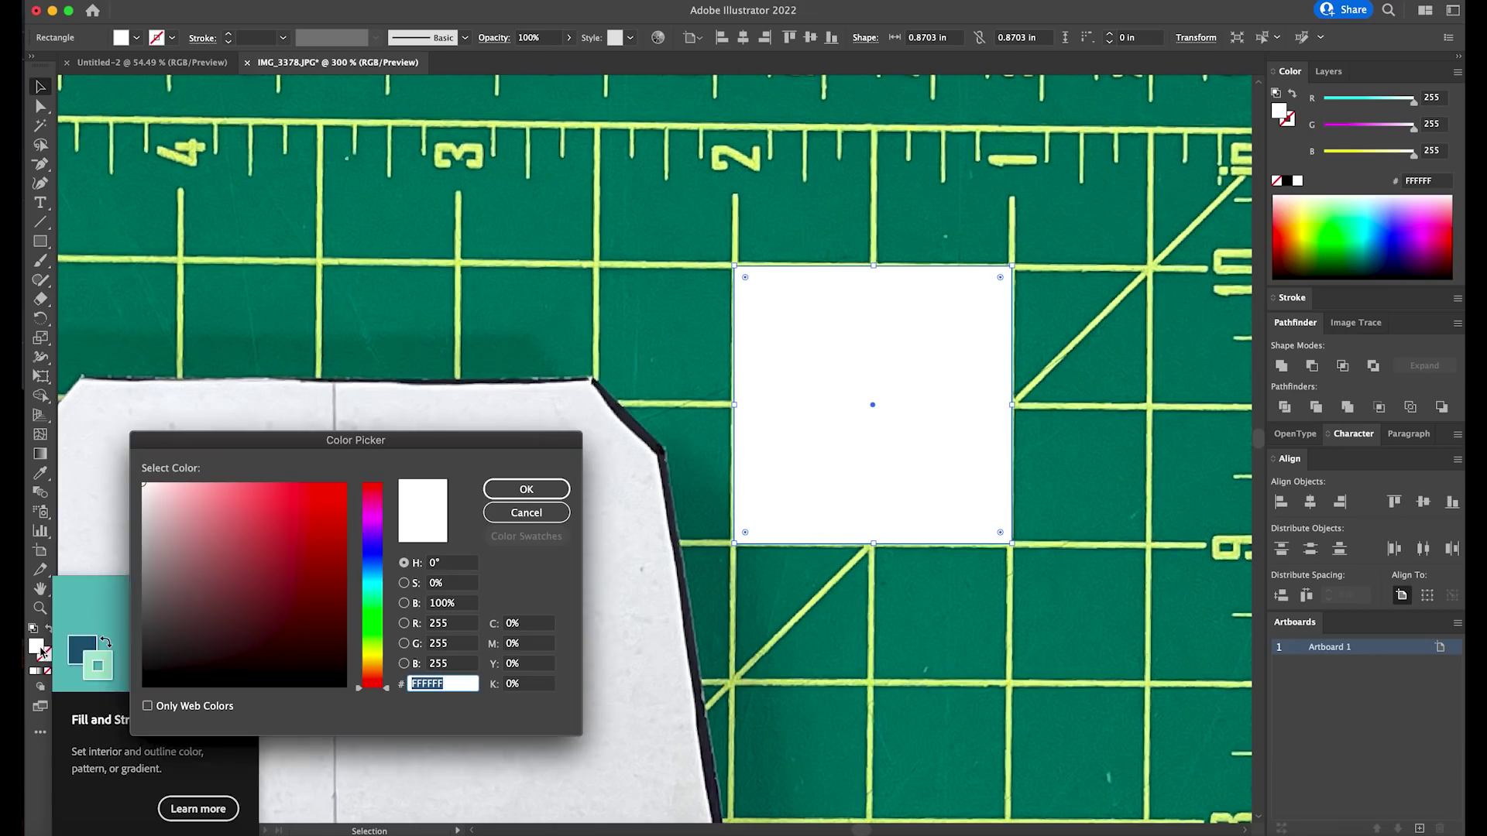
click(374, 520)
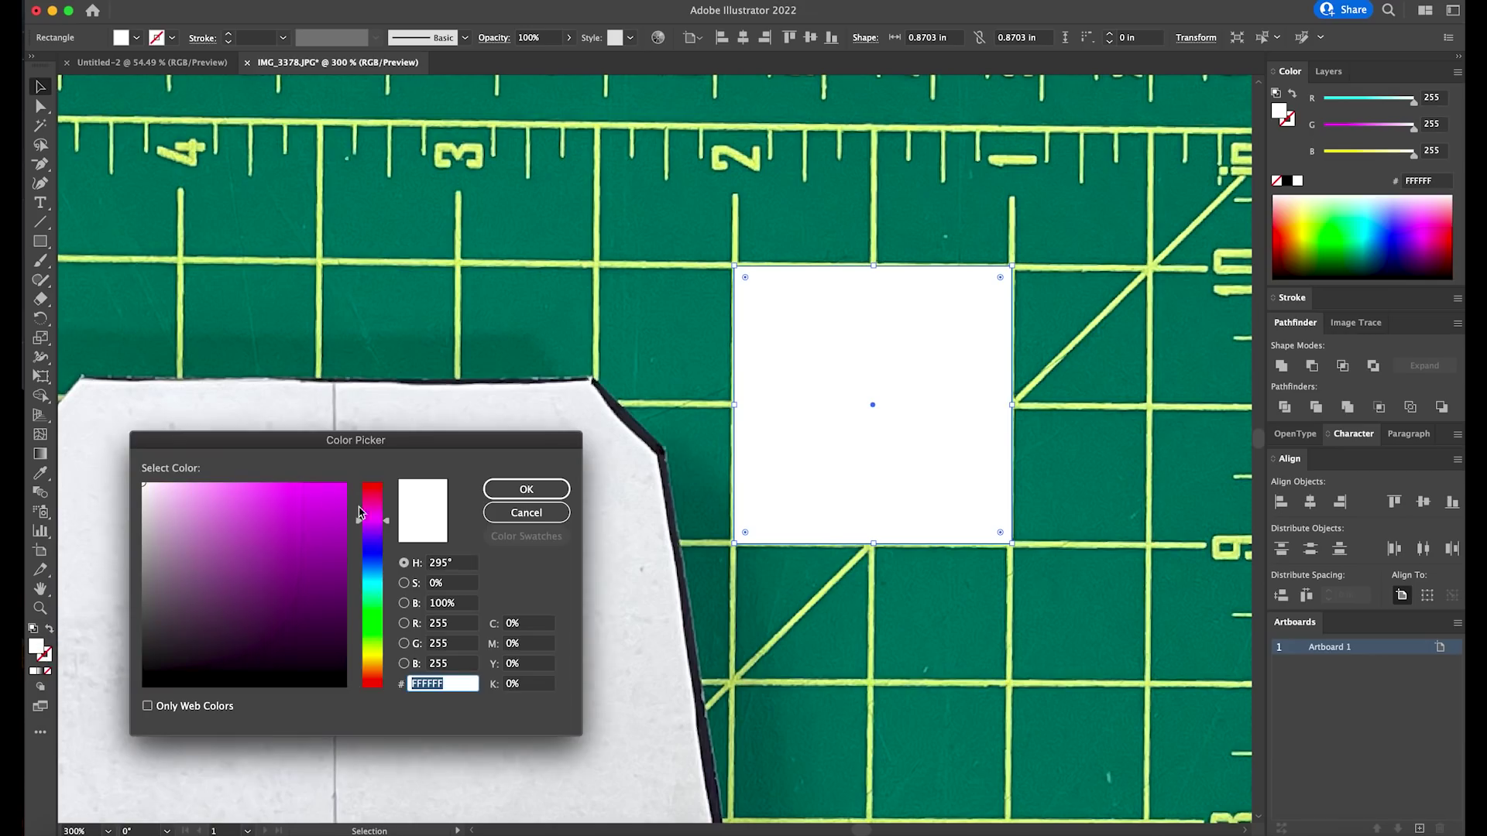
click(338, 491)
click(543, 491)
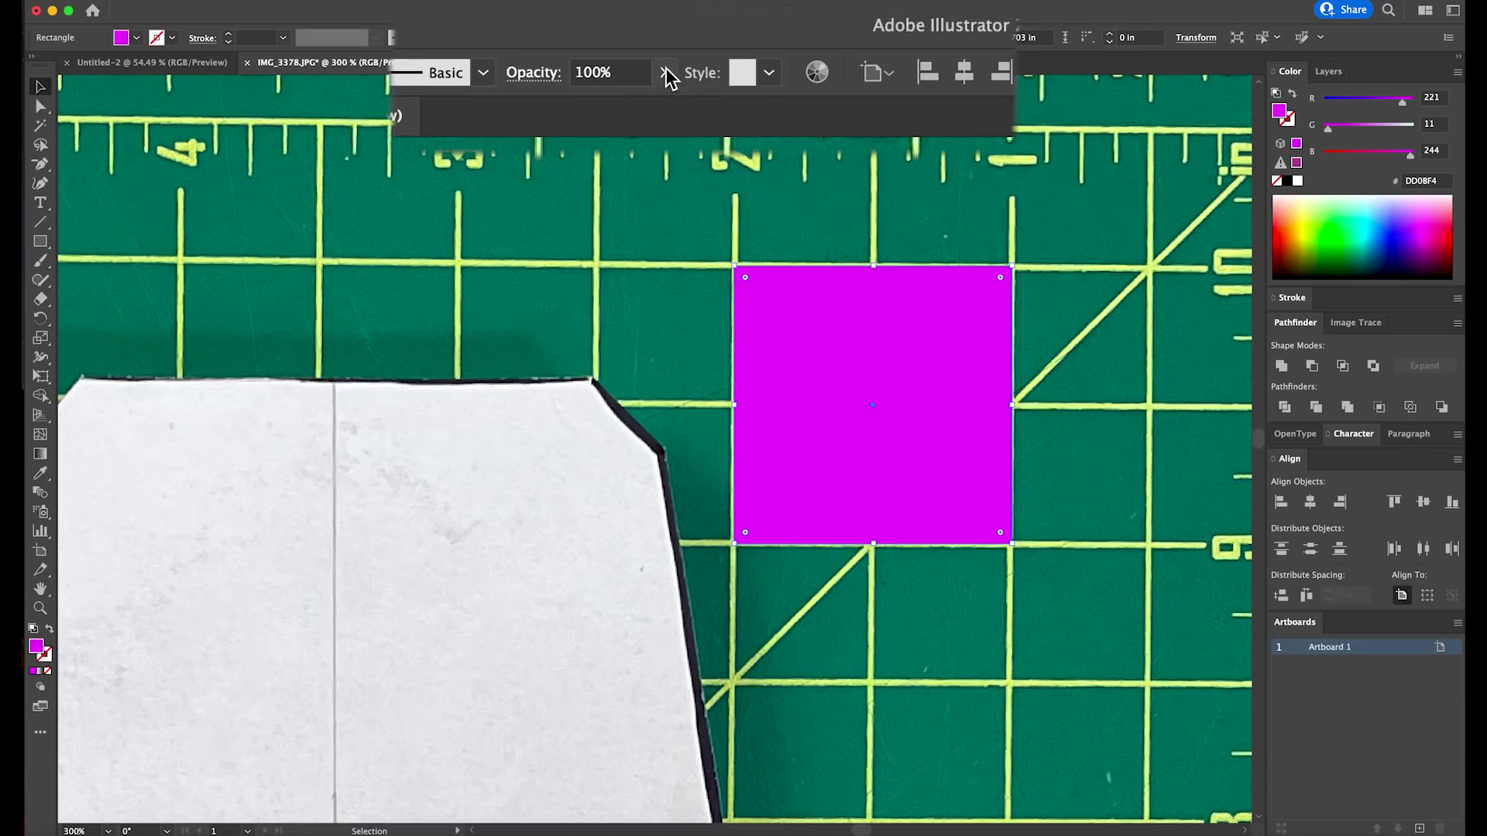
Reduce the magenta square's opacity to 54%
click(662, 72)
drag(660, 106, 610, 107)
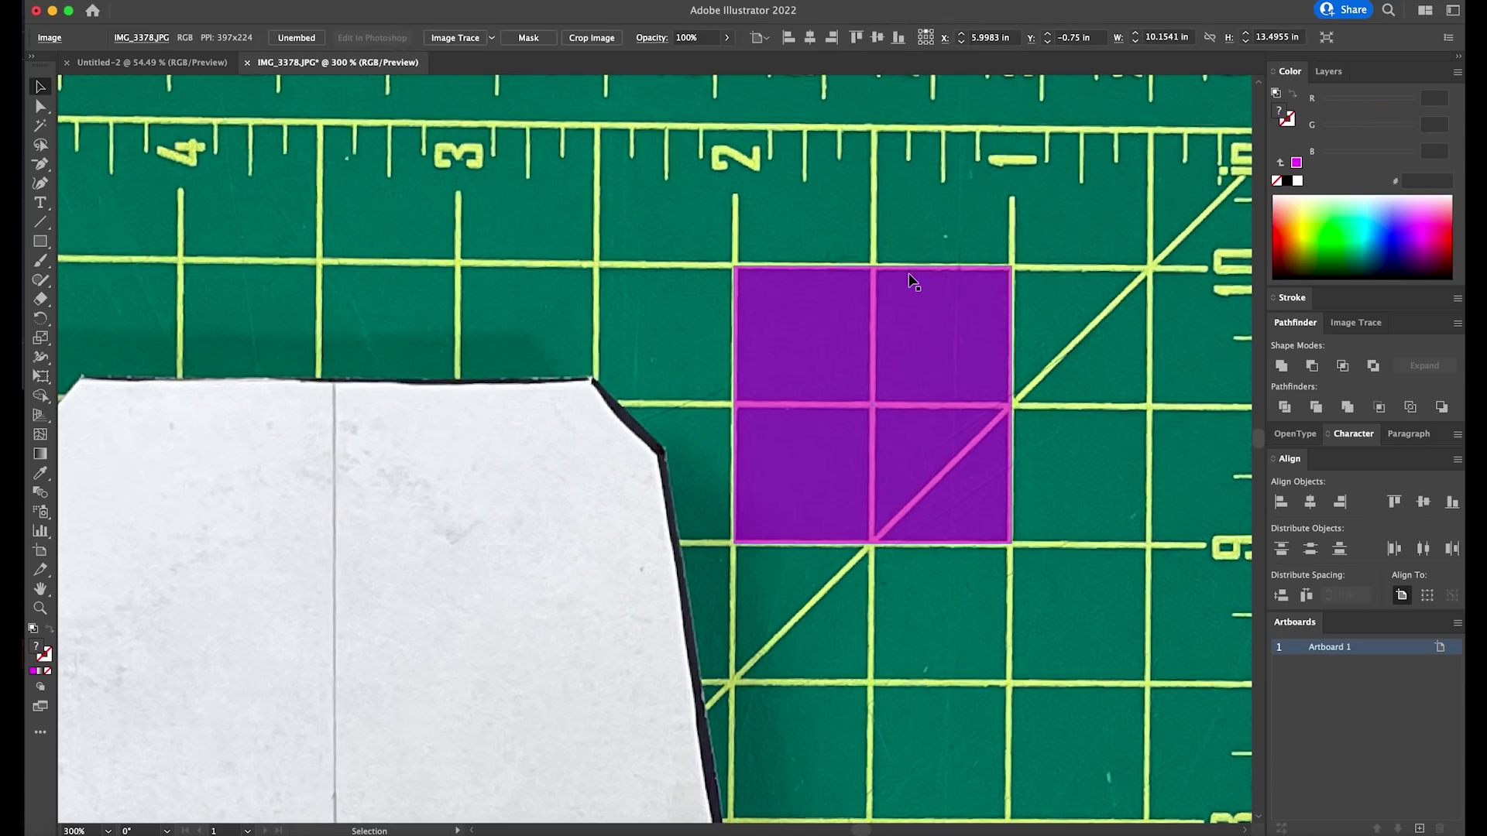
click(921, 574)
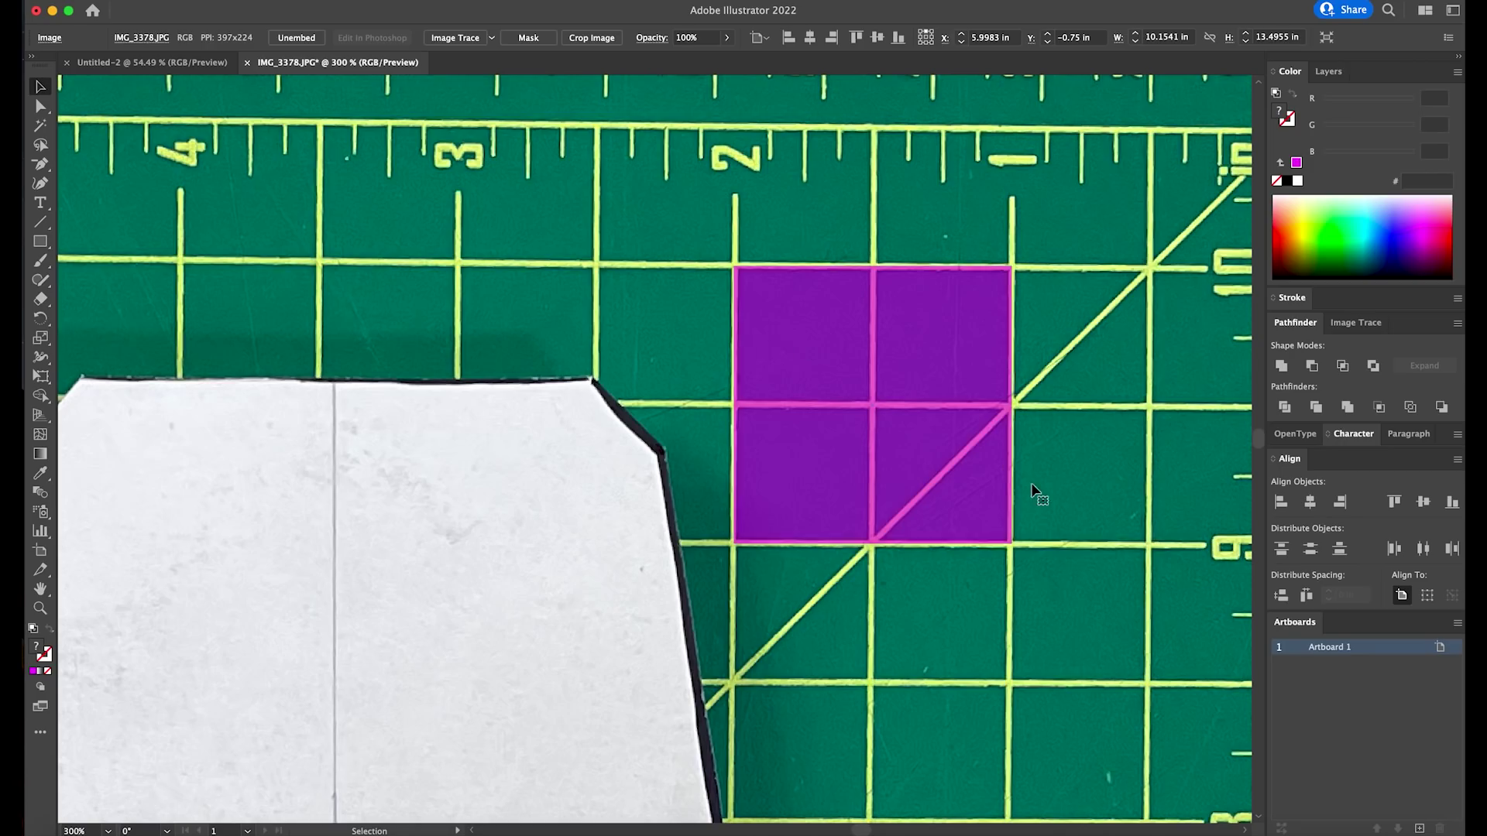
Select the magenta square and check its width and height
click(982, 480)
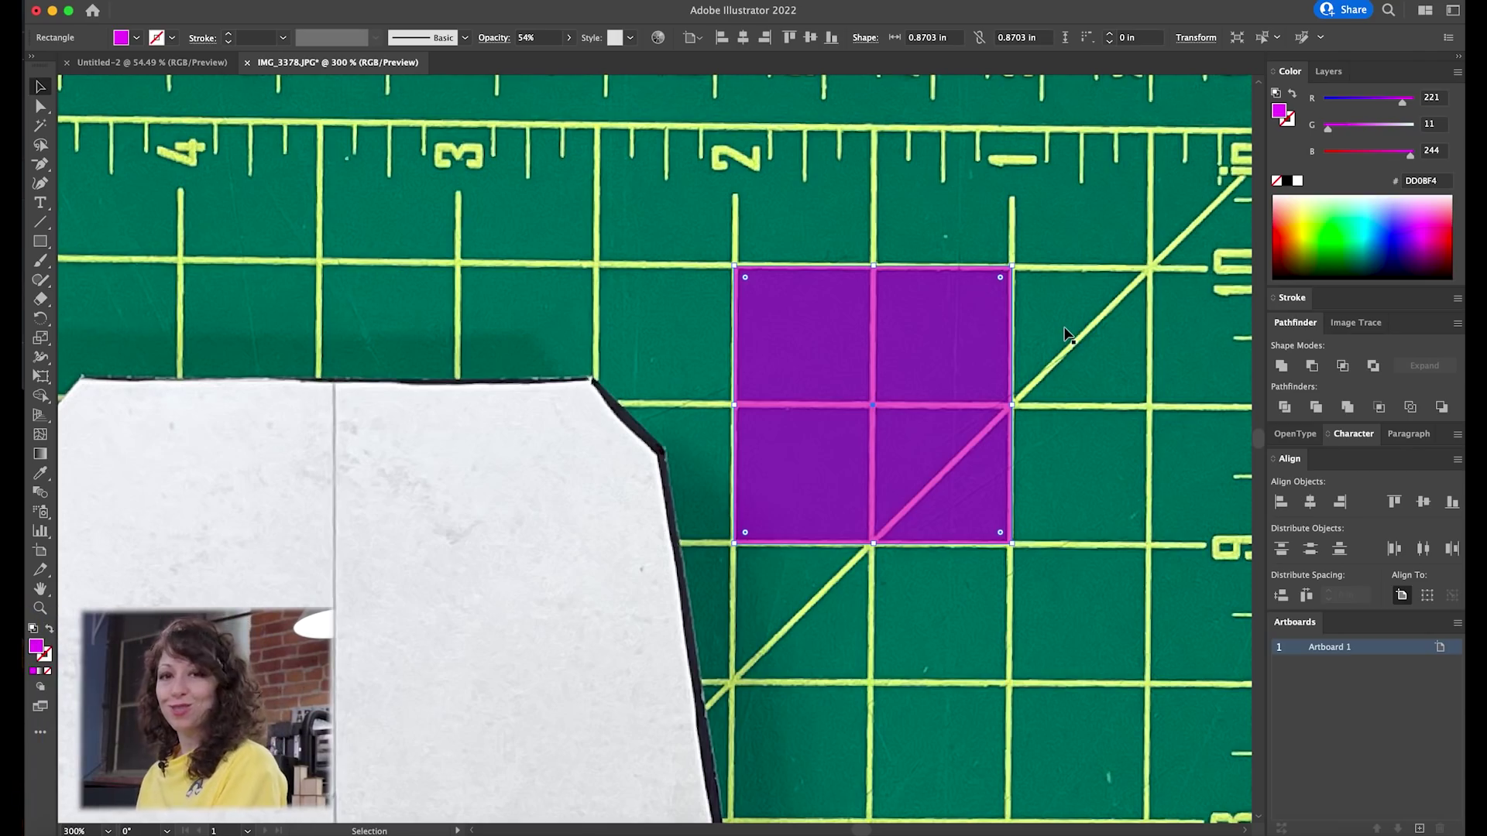
click(1079, 383)
click(919, 324)
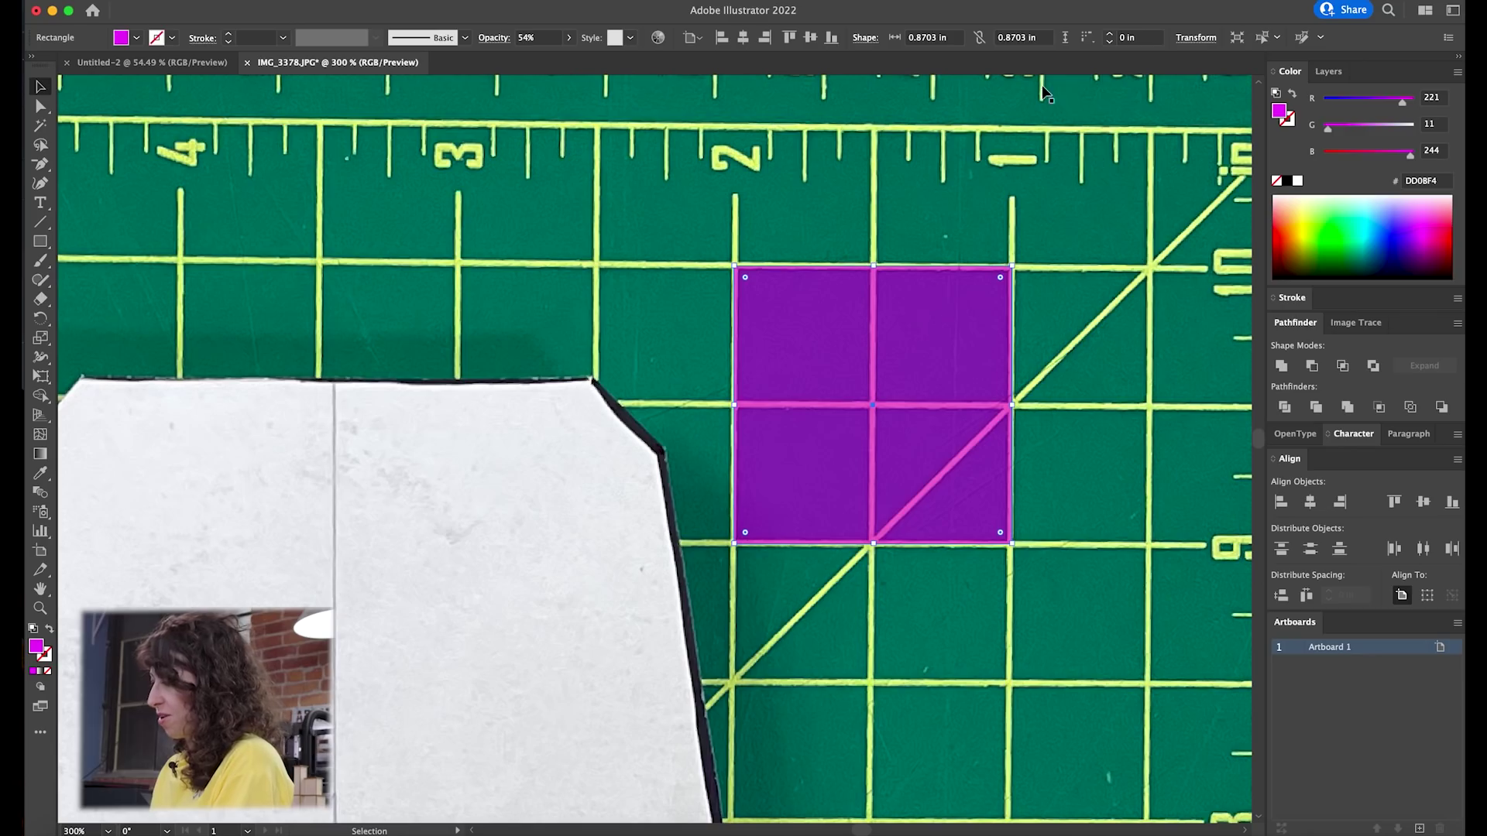
click(999, 37)
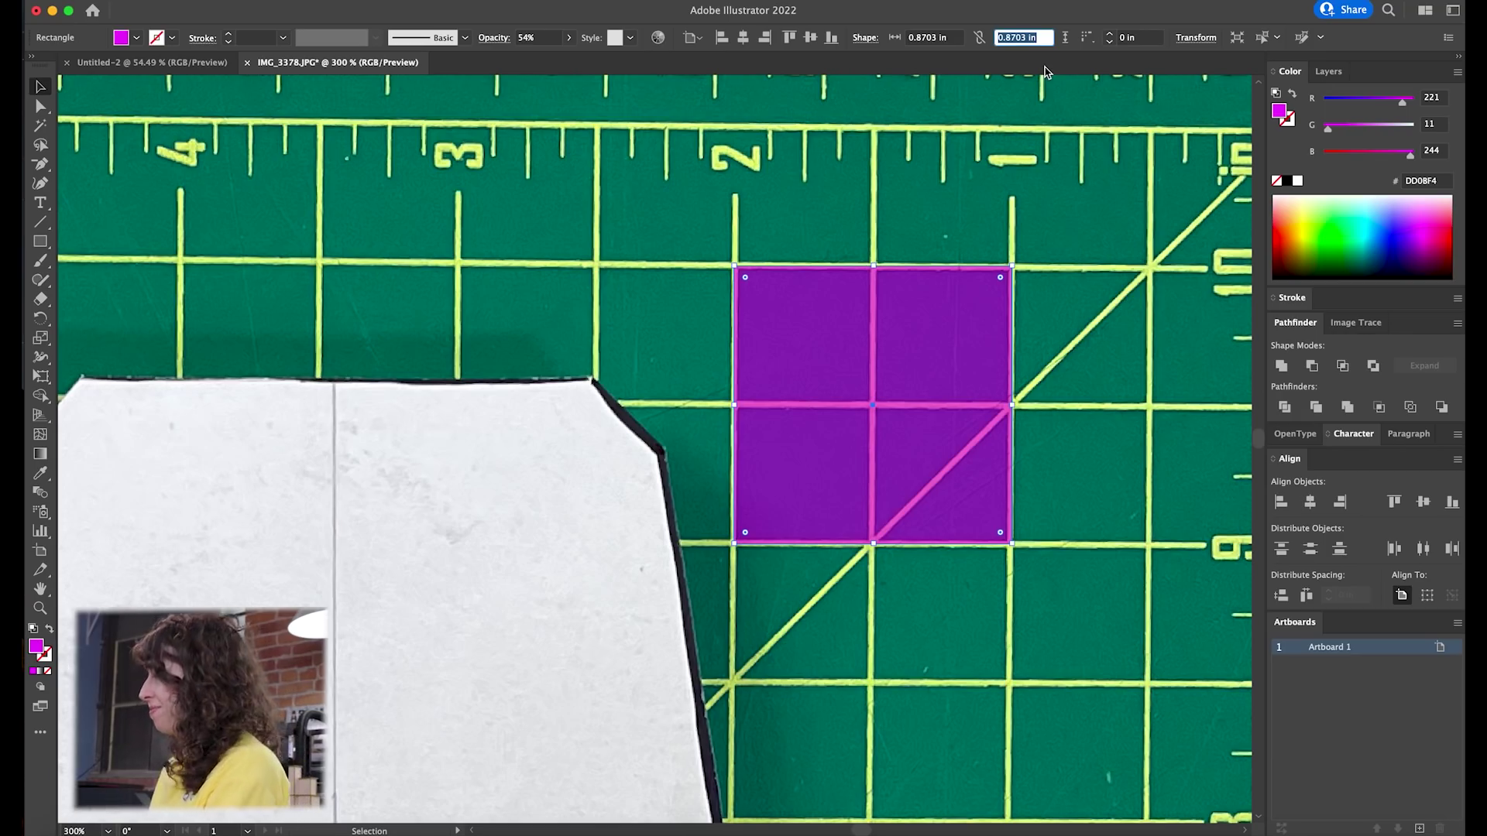
Scale the photo and the square together uniformly to 114.902907%, and check the square's resulting size
key(super+a)
key(super+minus)
key(super+minus)
key(super+minus)
key(super+minus)
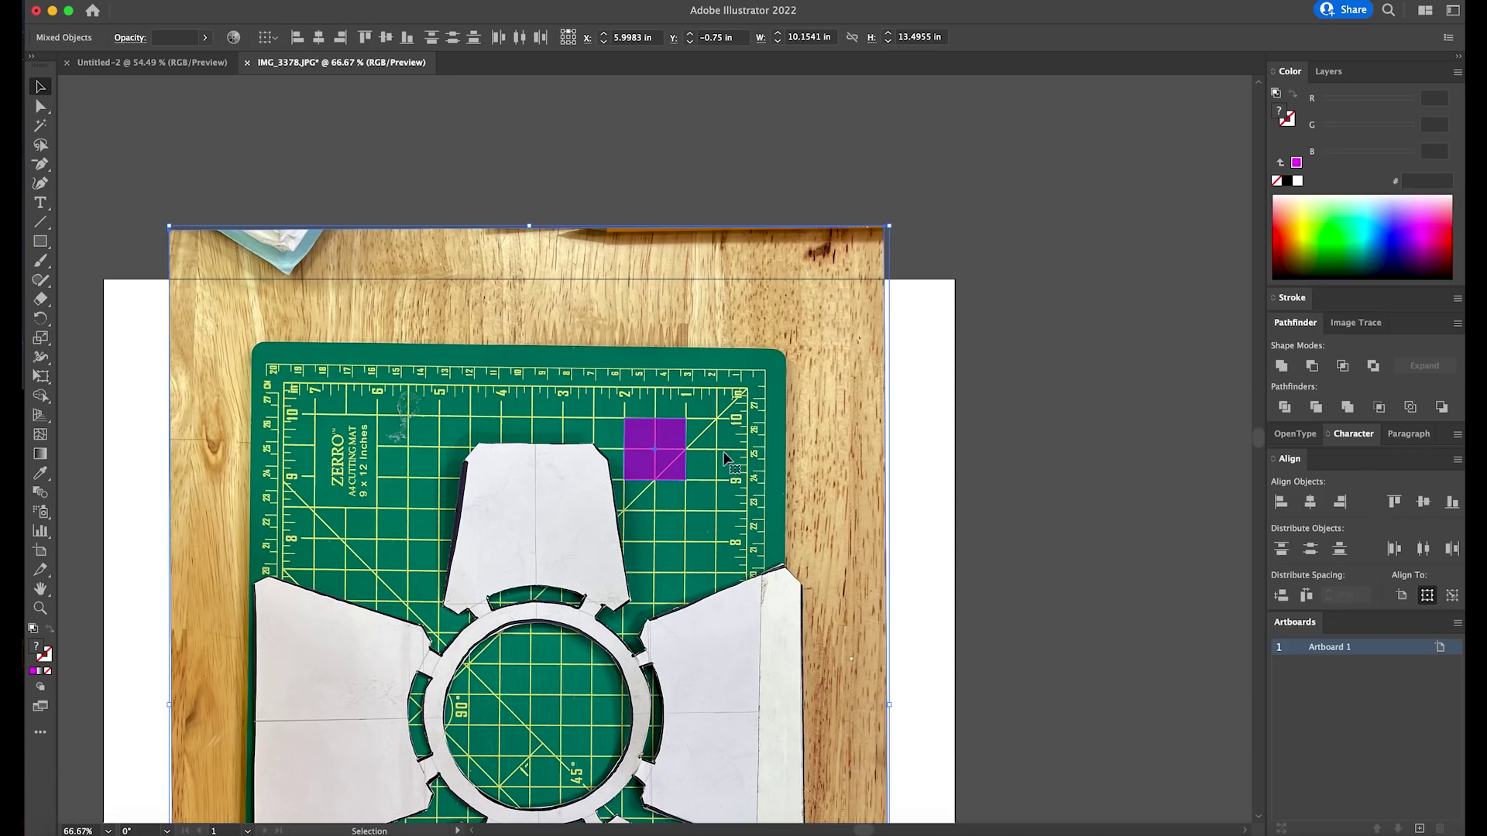
right_click(734, 389)
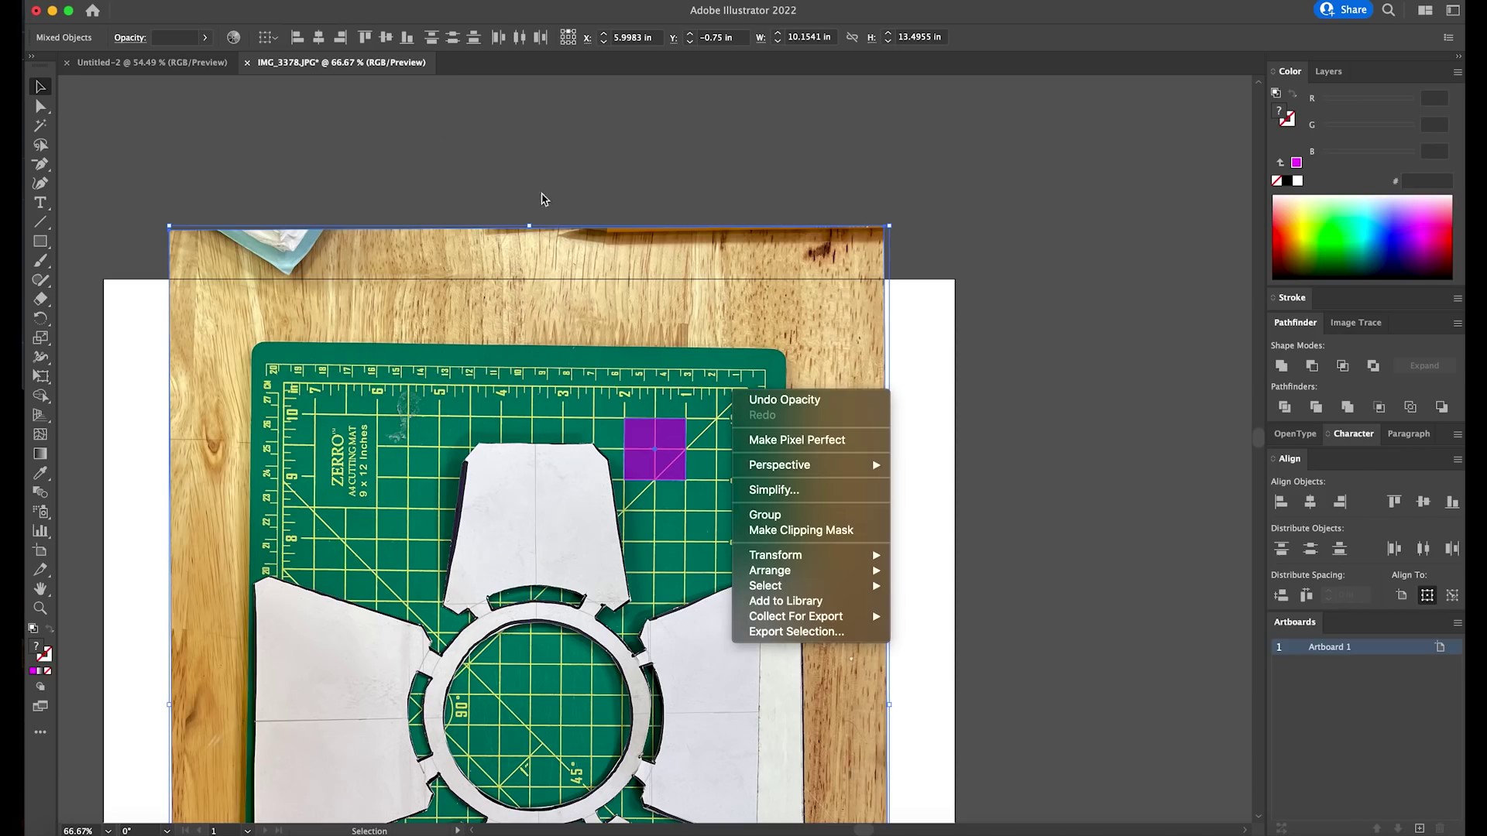
mouse_move(815, 559)
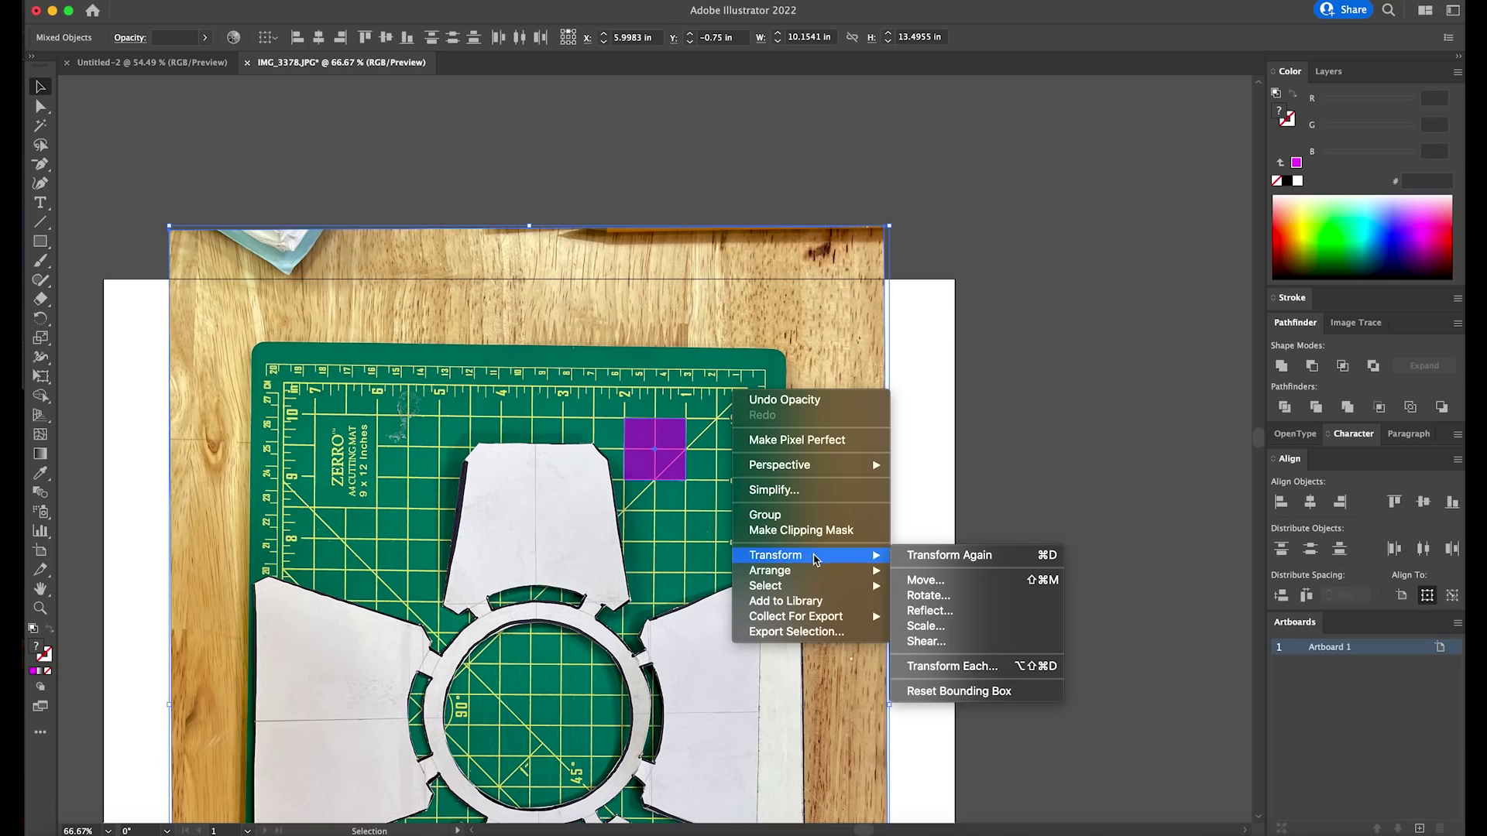
click(927, 627)
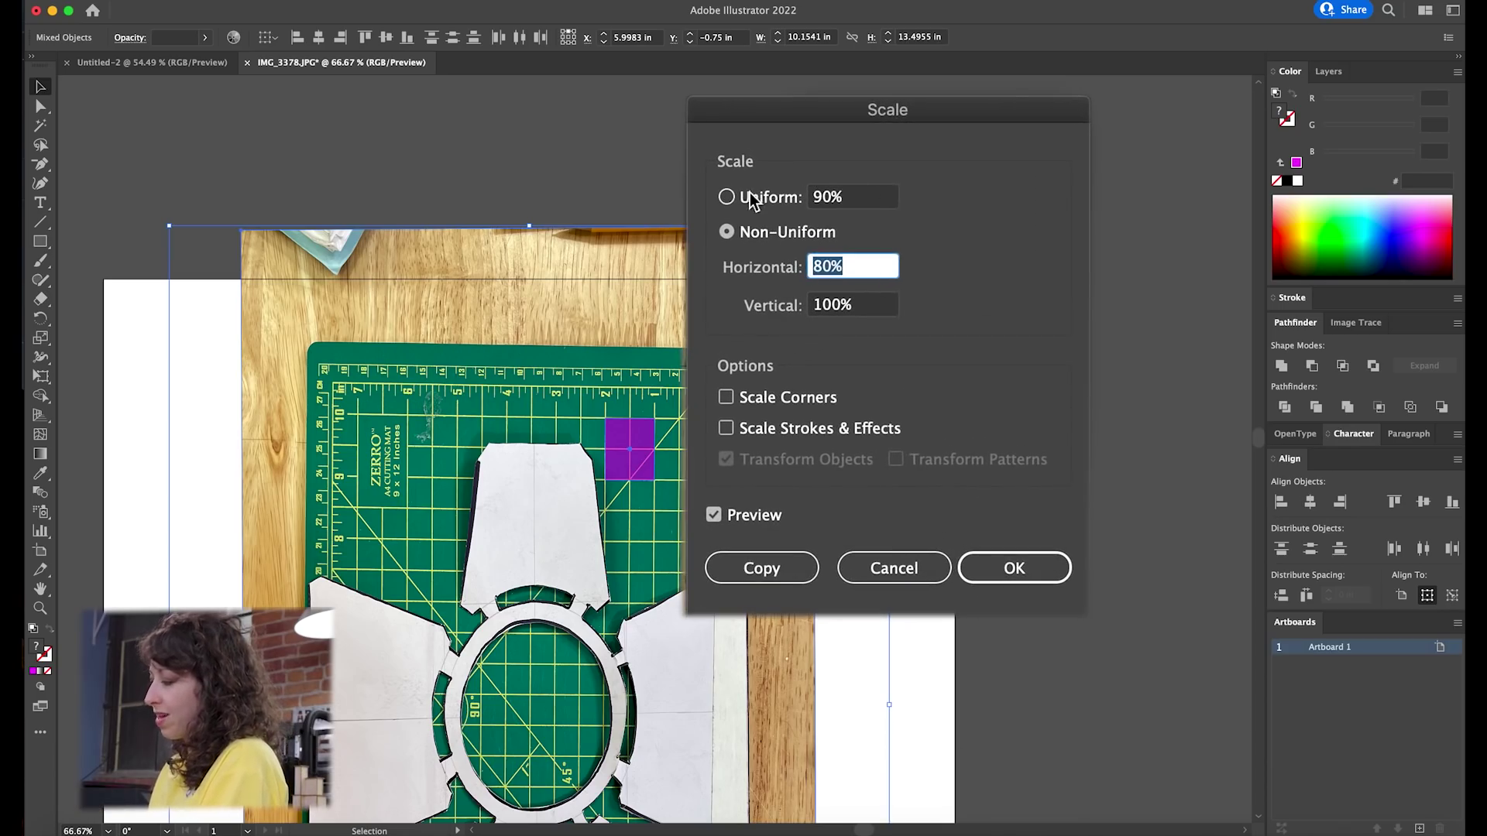
click(727, 197)
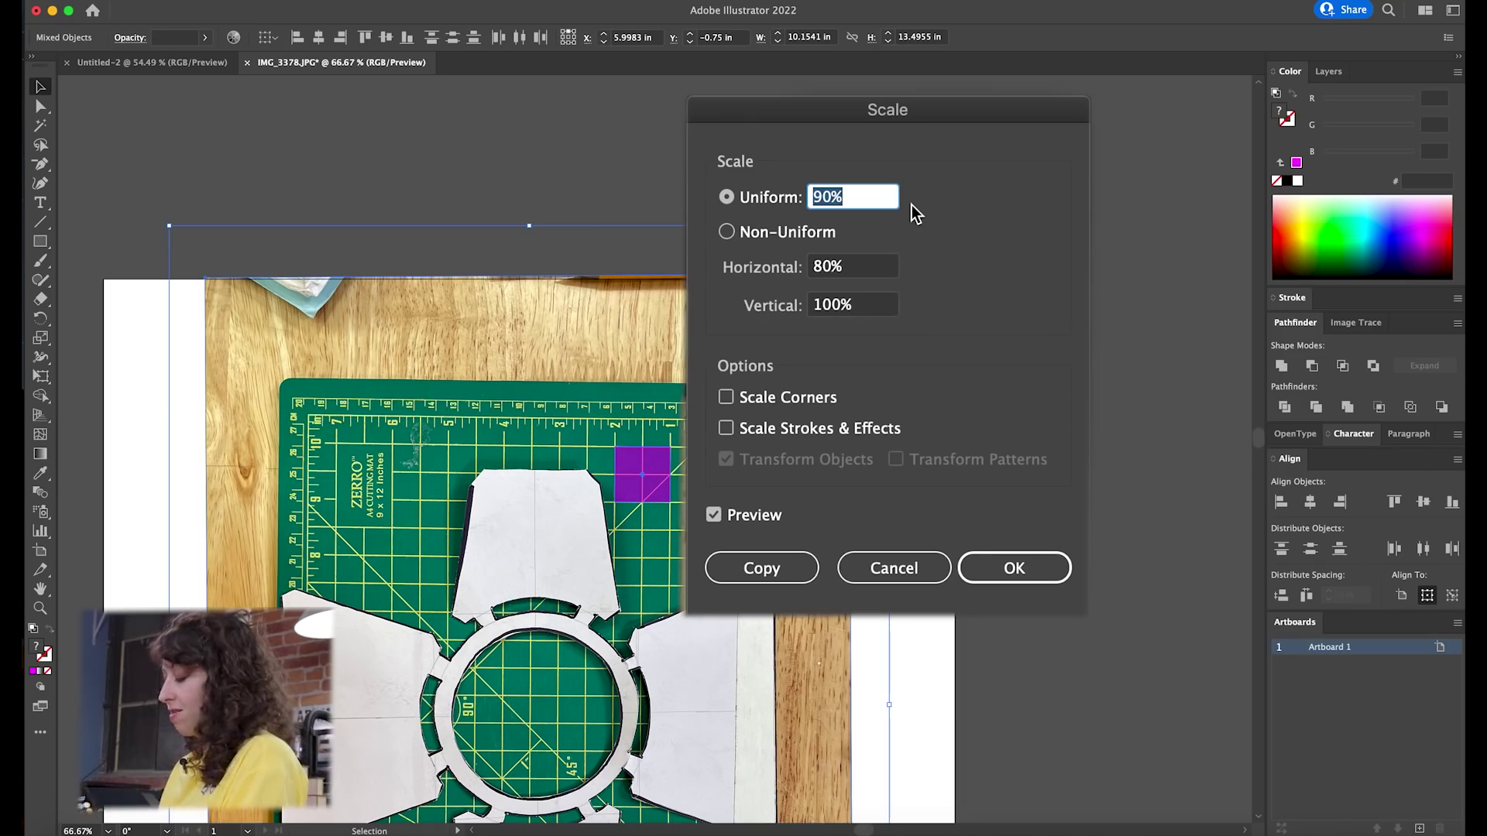
text(114)
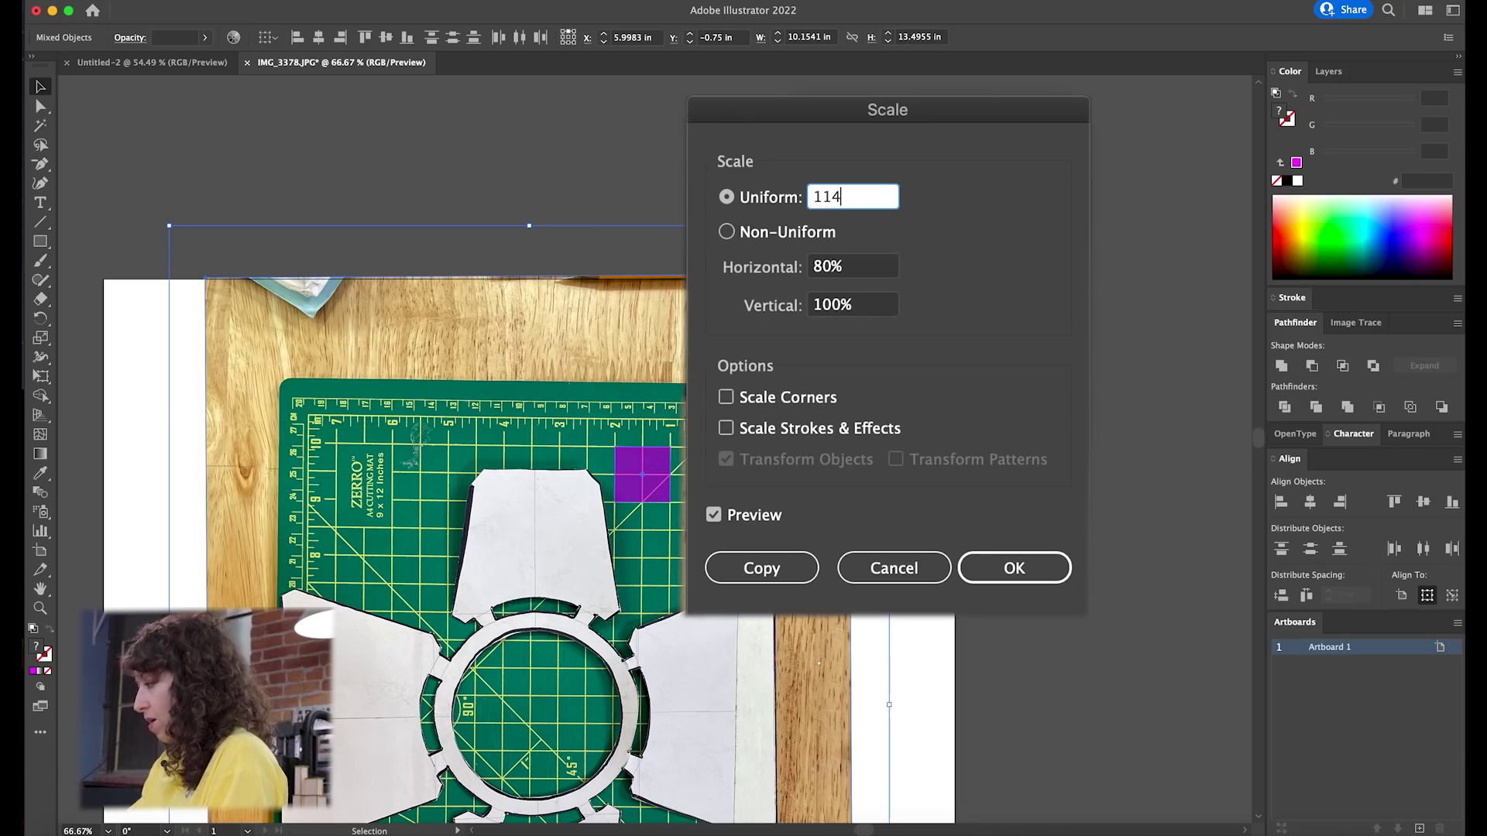
text(.902907)
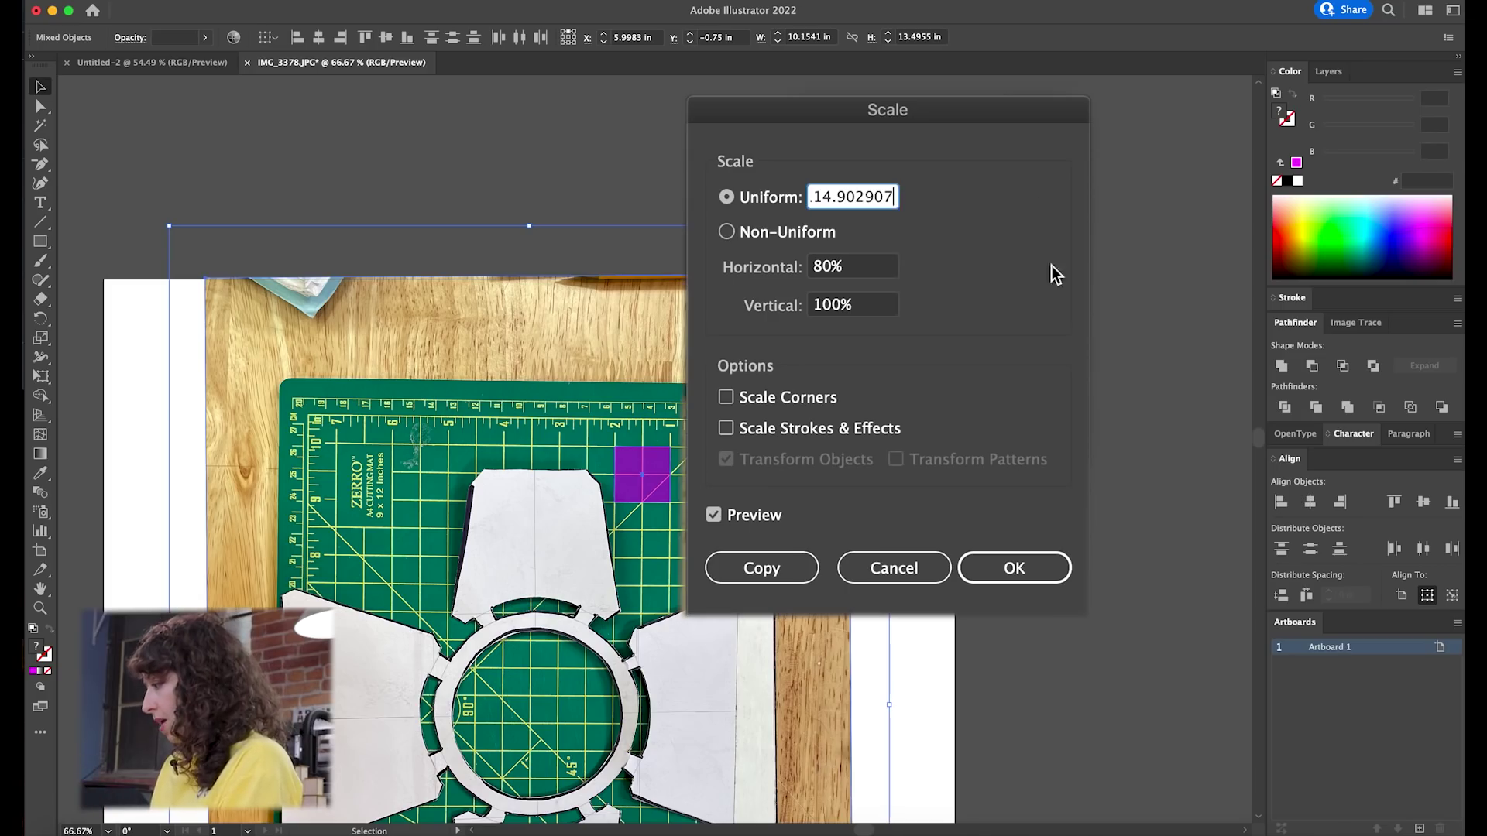
click(1037, 565)
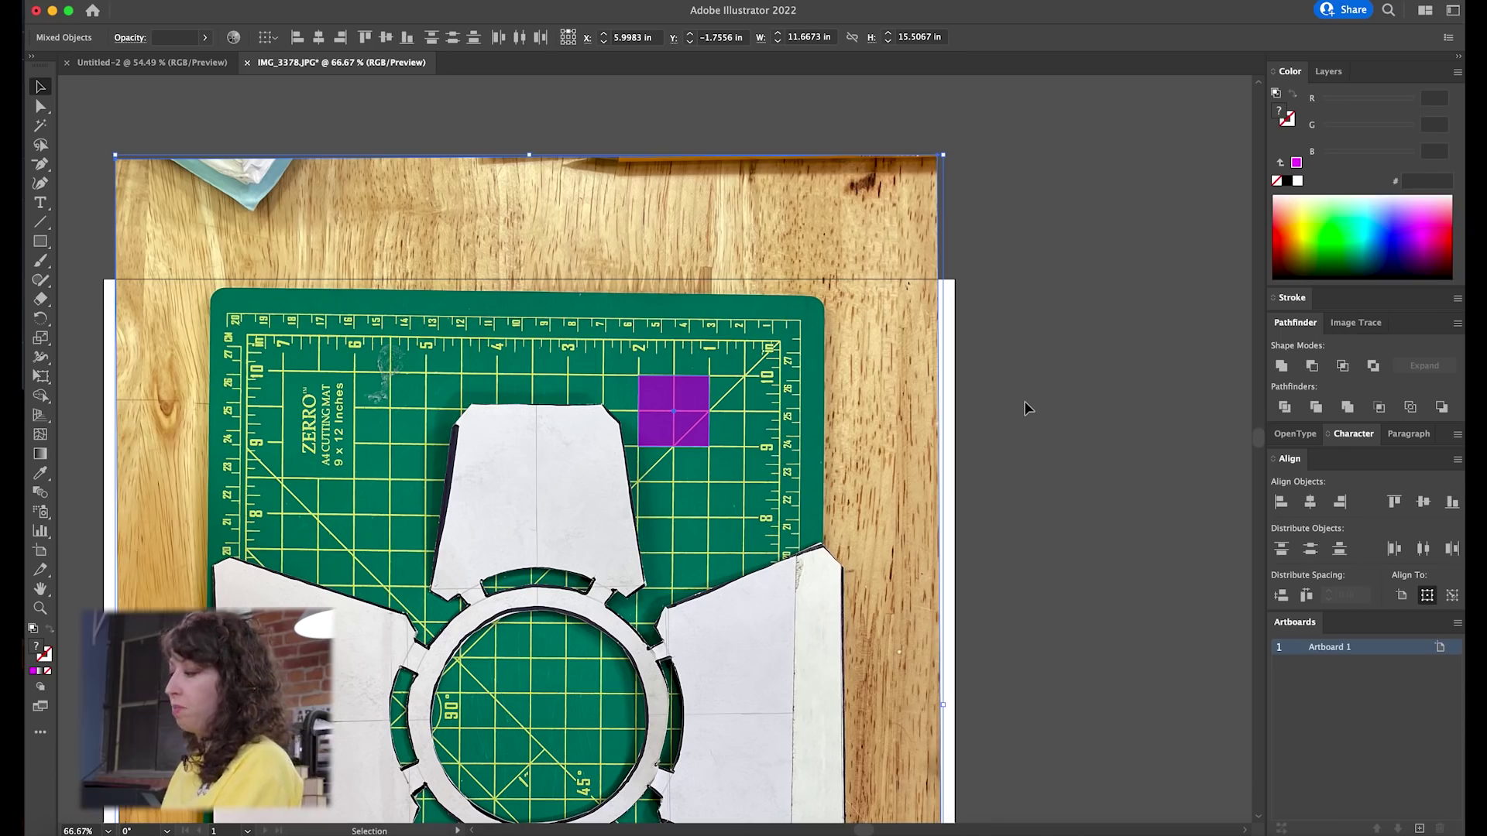
click(1082, 430)
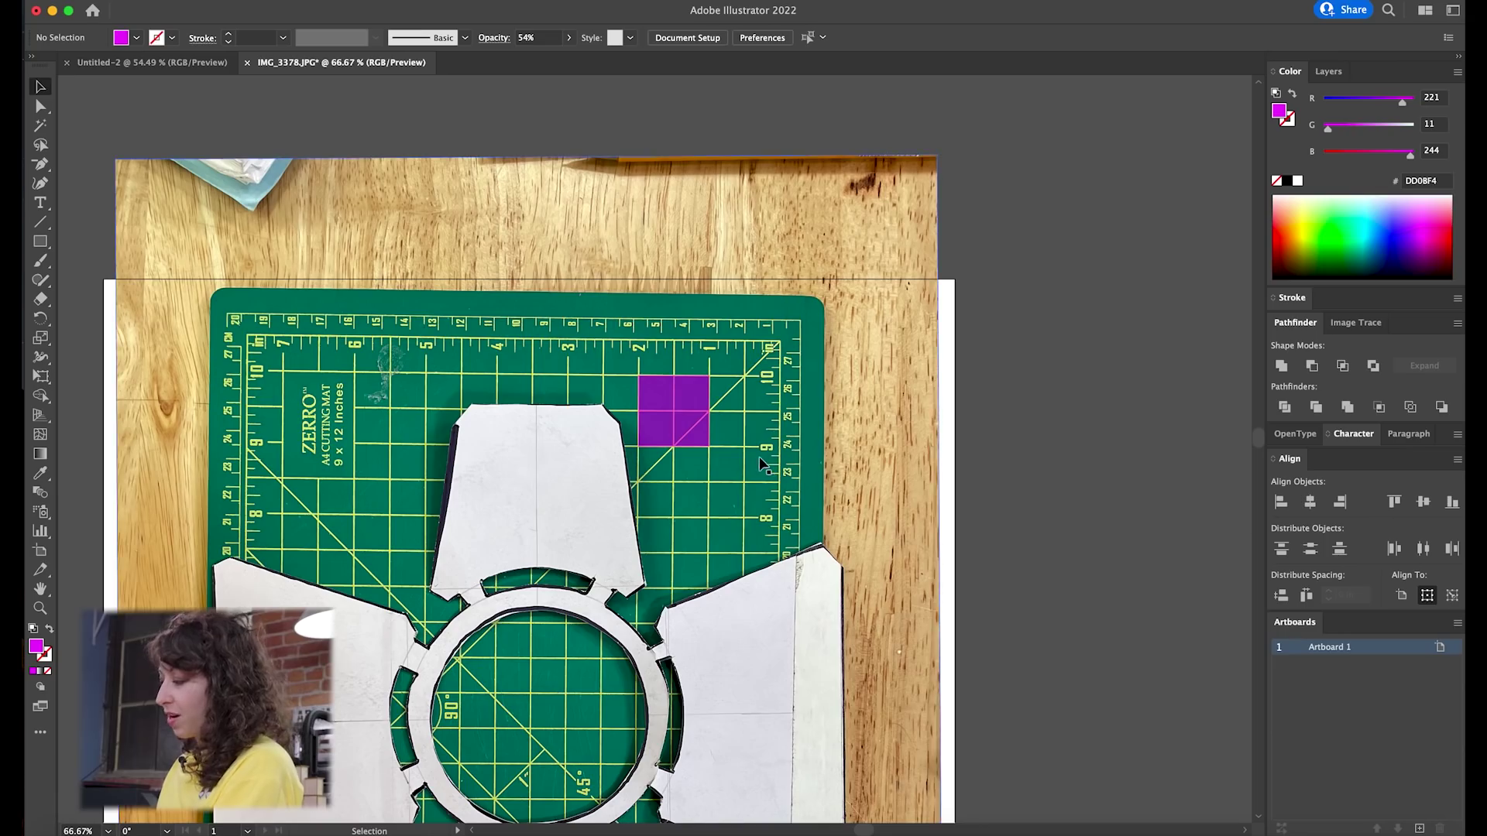
click(695, 404)
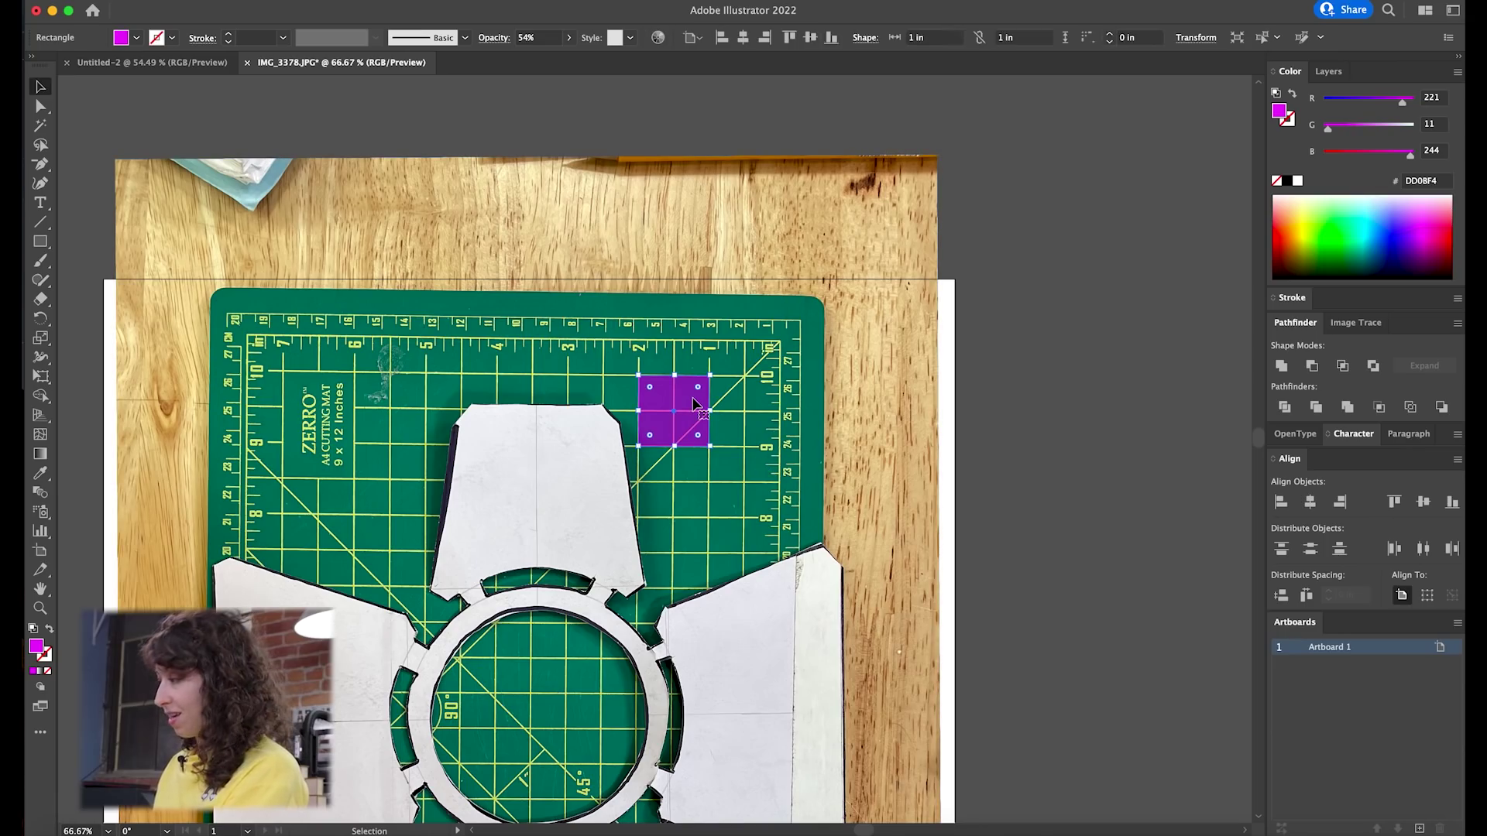